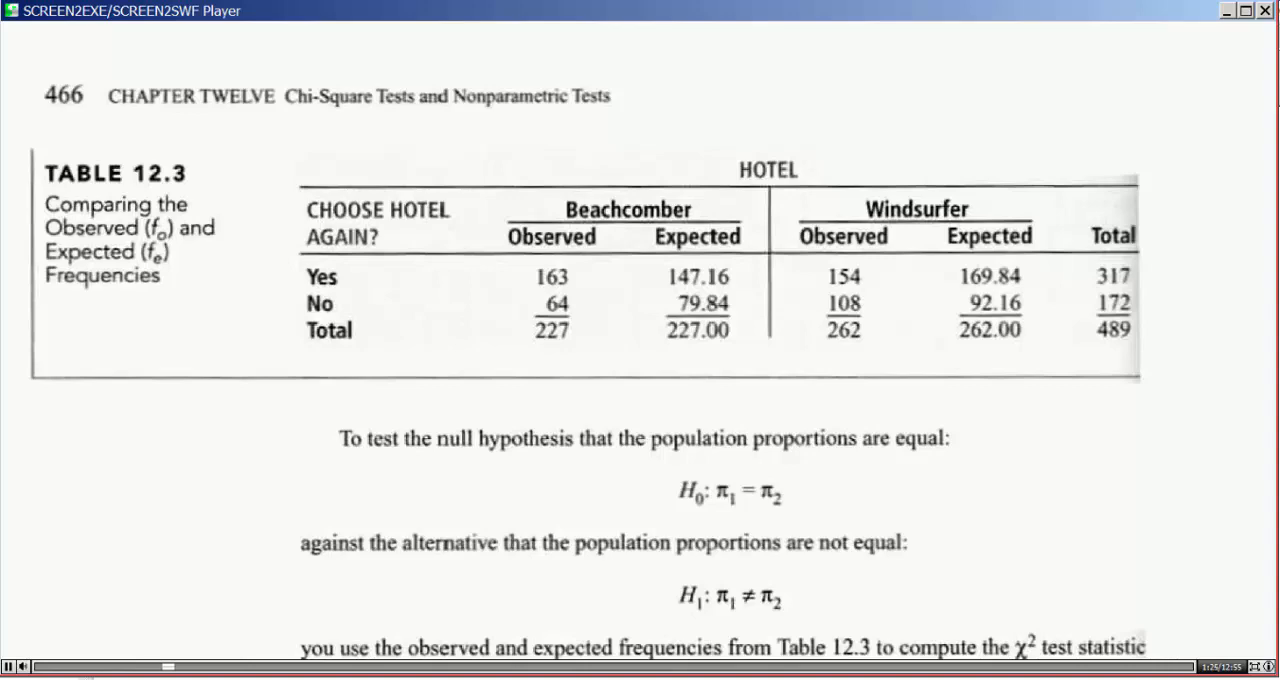
# Step: Switch to the Excel worksheet with the hotel data and merge and center the HOTEL title across D4:E4
pyautogui.click(618, 658)
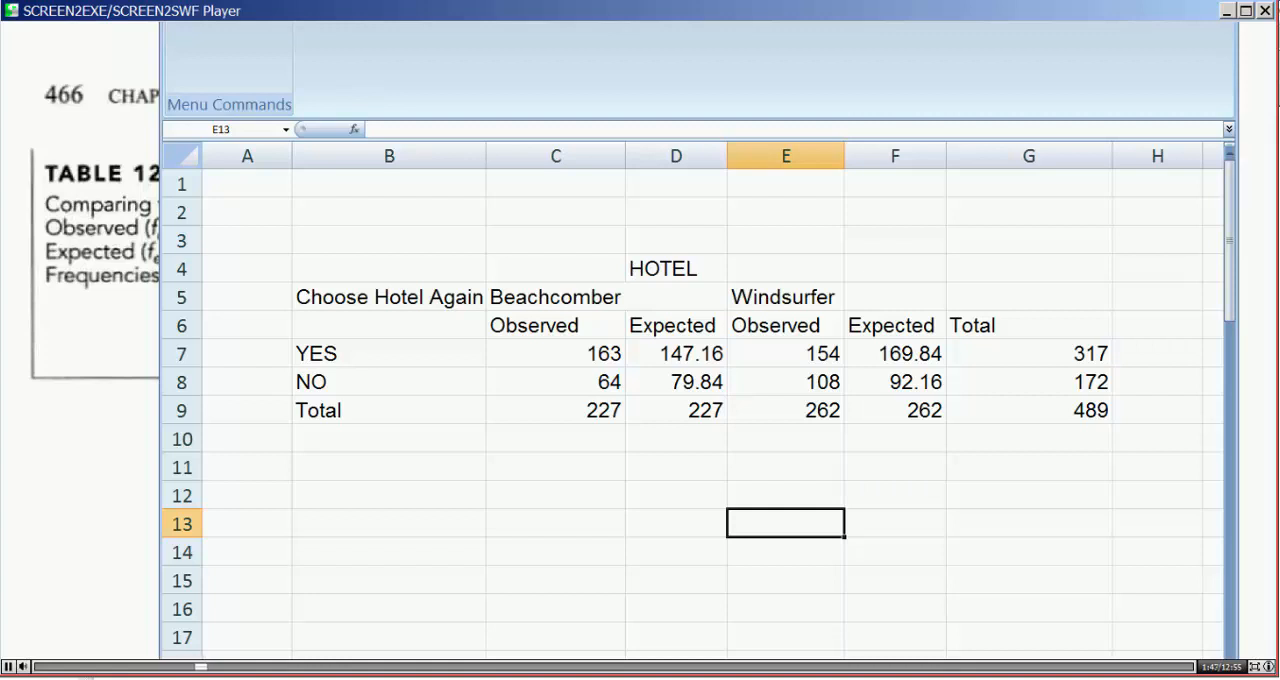
pyautogui.click(240, 24)
pyautogui.moveTo(662, 270); pyautogui.dragTo(790, 270)
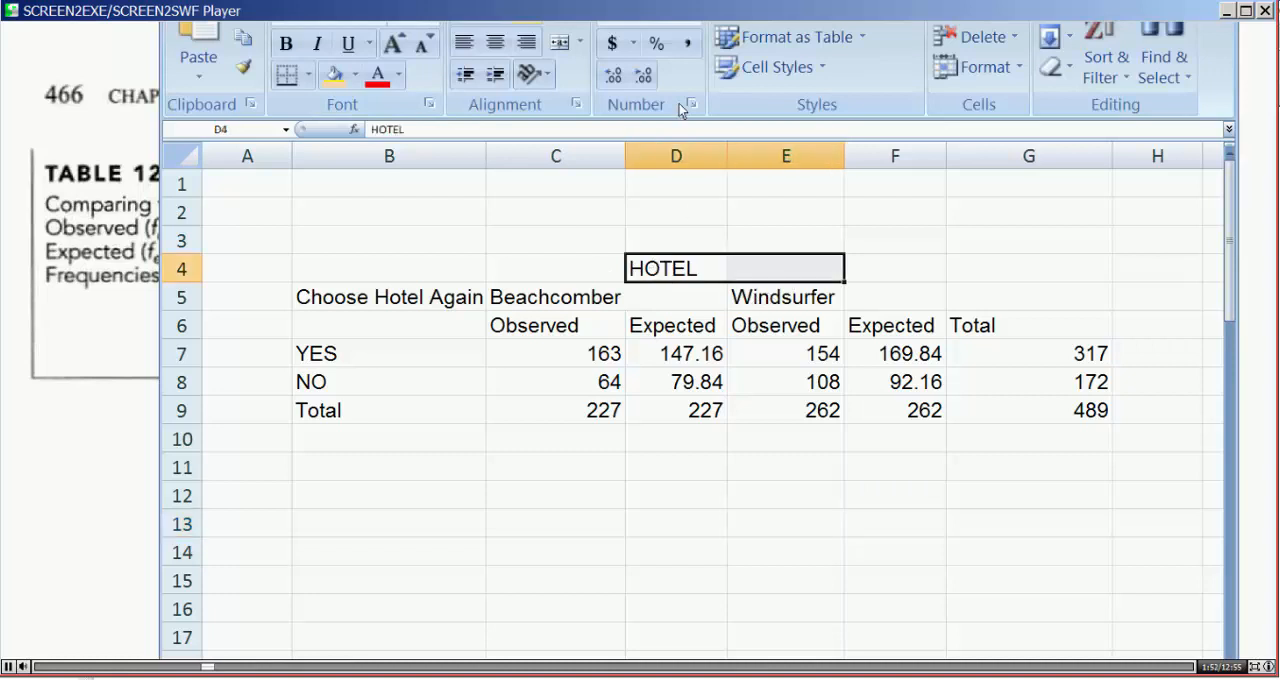
pyautogui.click(557, 44)
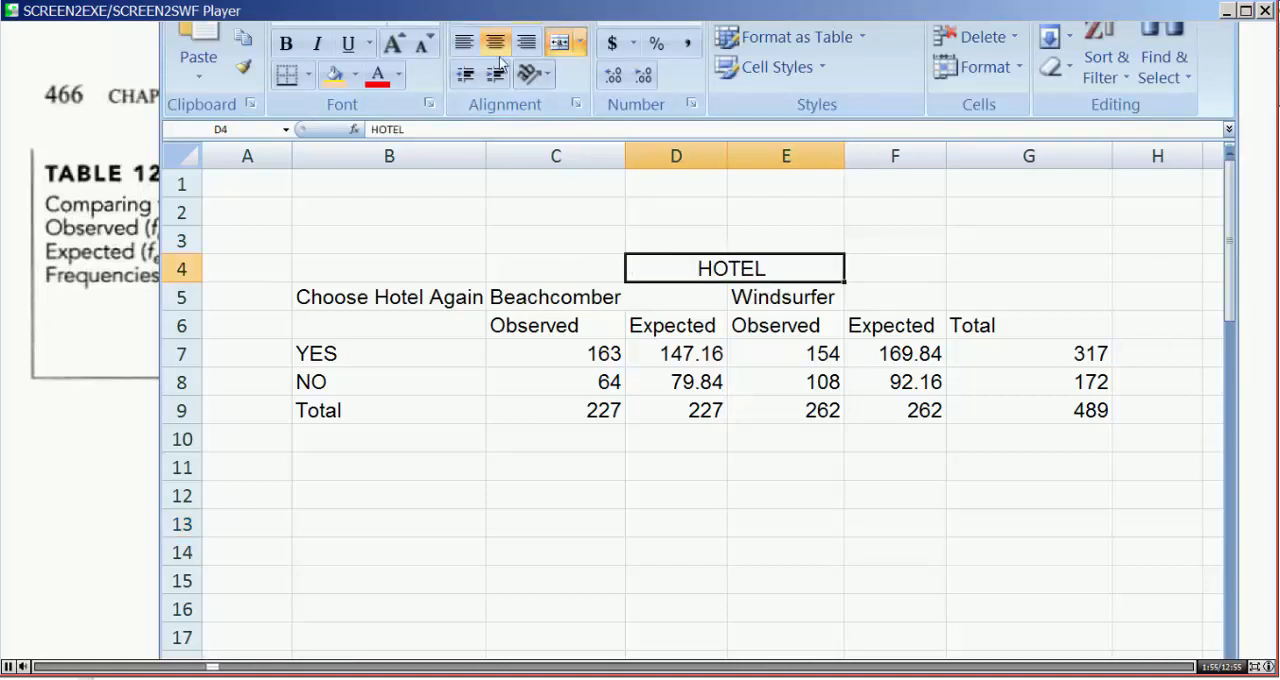
# Step: Merge and center Beachcomber across C5:D5 and Windsurfer across E5:F5
pyautogui.click(545, 298)
pyautogui.moveTo(563, 300); pyautogui.dragTo(650, 298)
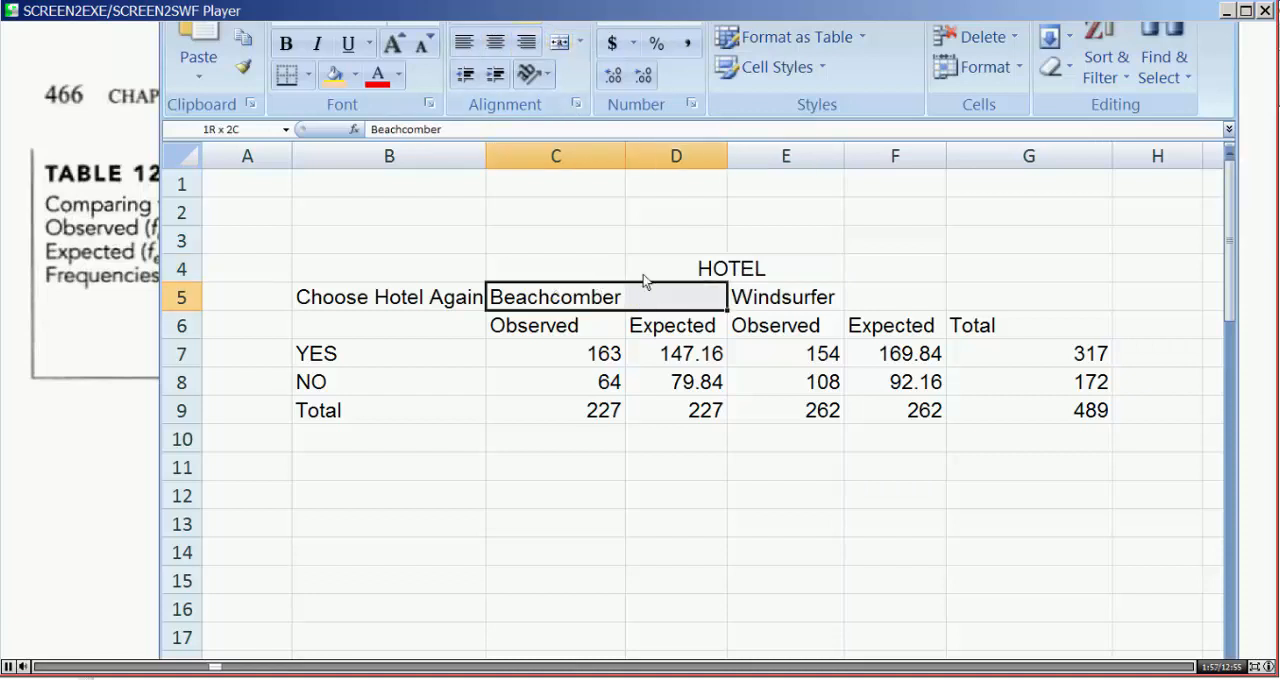
pyautogui.click(557, 44)
pyautogui.moveTo(803, 305); pyautogui.dragTo(895, 300)
pyautogui.click(708, 460)
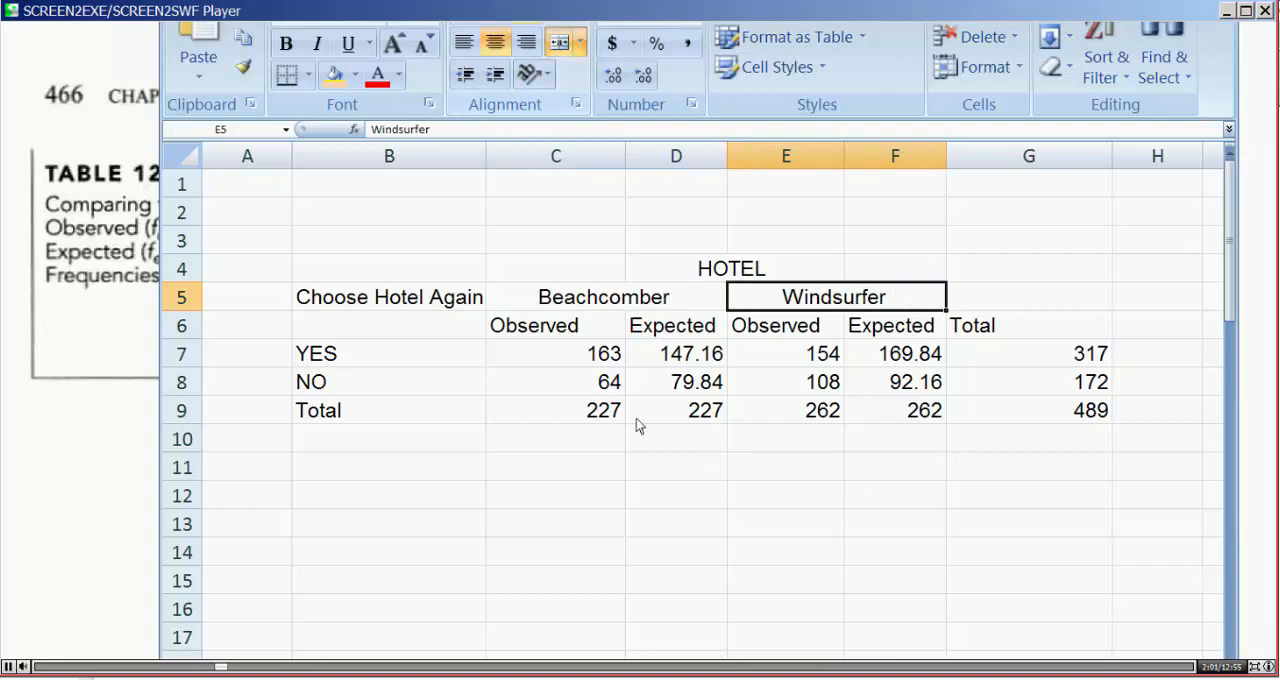
# Step: Apply outside borders to each of the HOTEL, Beachcomber, Windsurfer and Choose Hotel Again heading cells
pyautogui.click(646, 266)
pyautogui.click(309, 74)
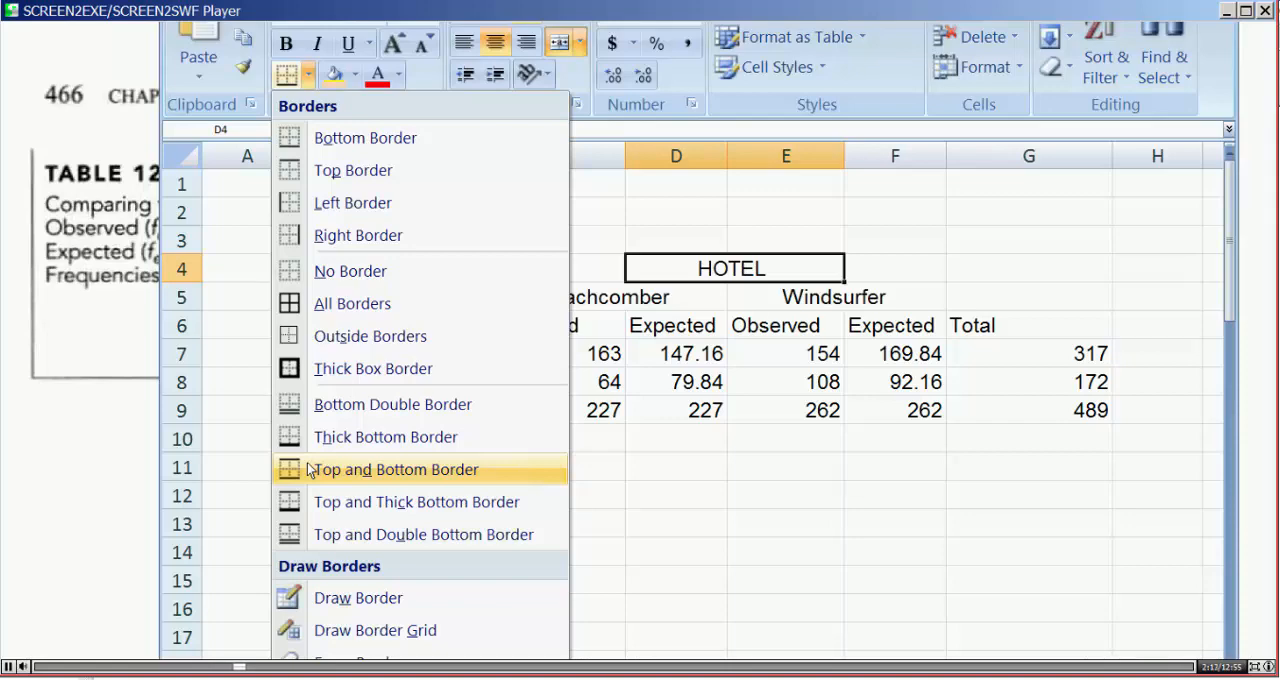
pyautogui.click(489, 345)
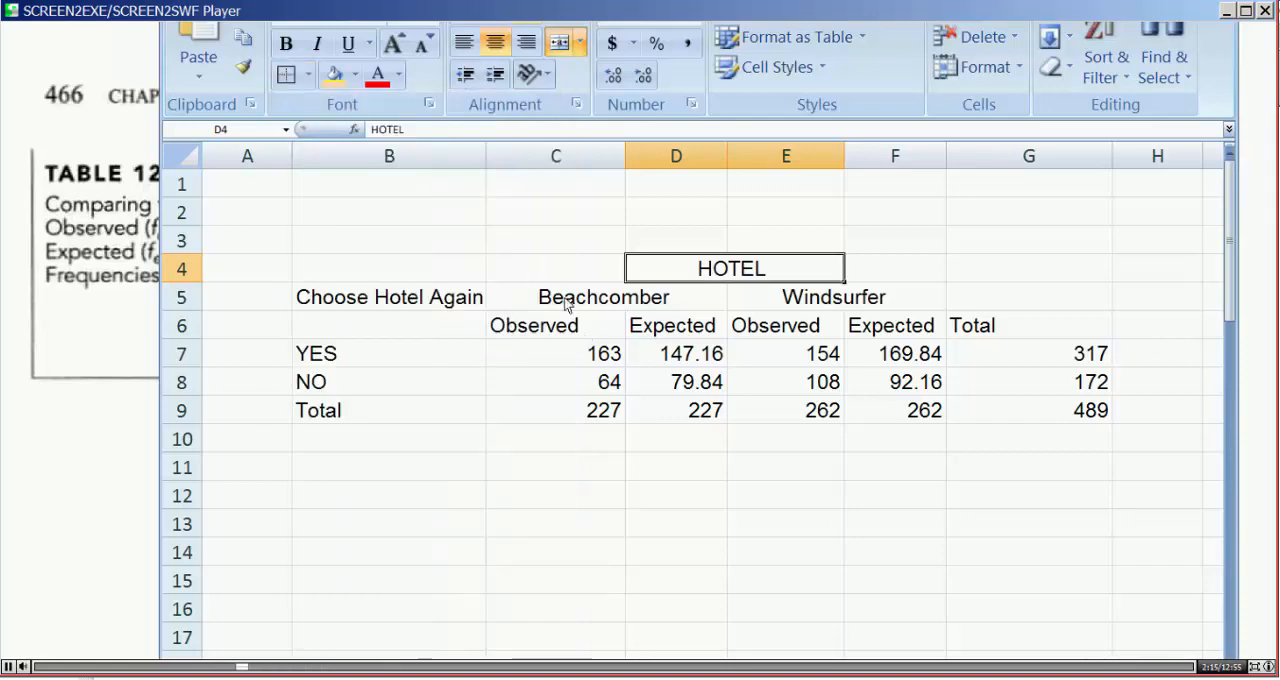
pyautogui.click(600, 297)
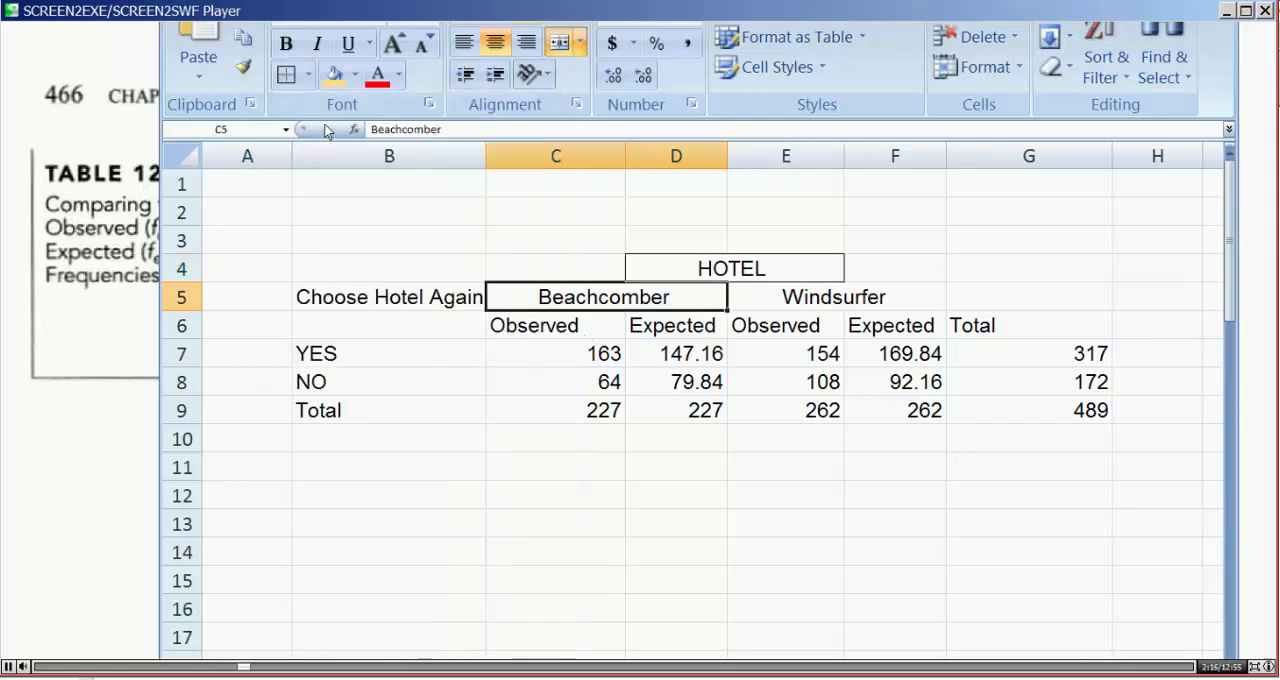
pyautogui.click(781, 300)
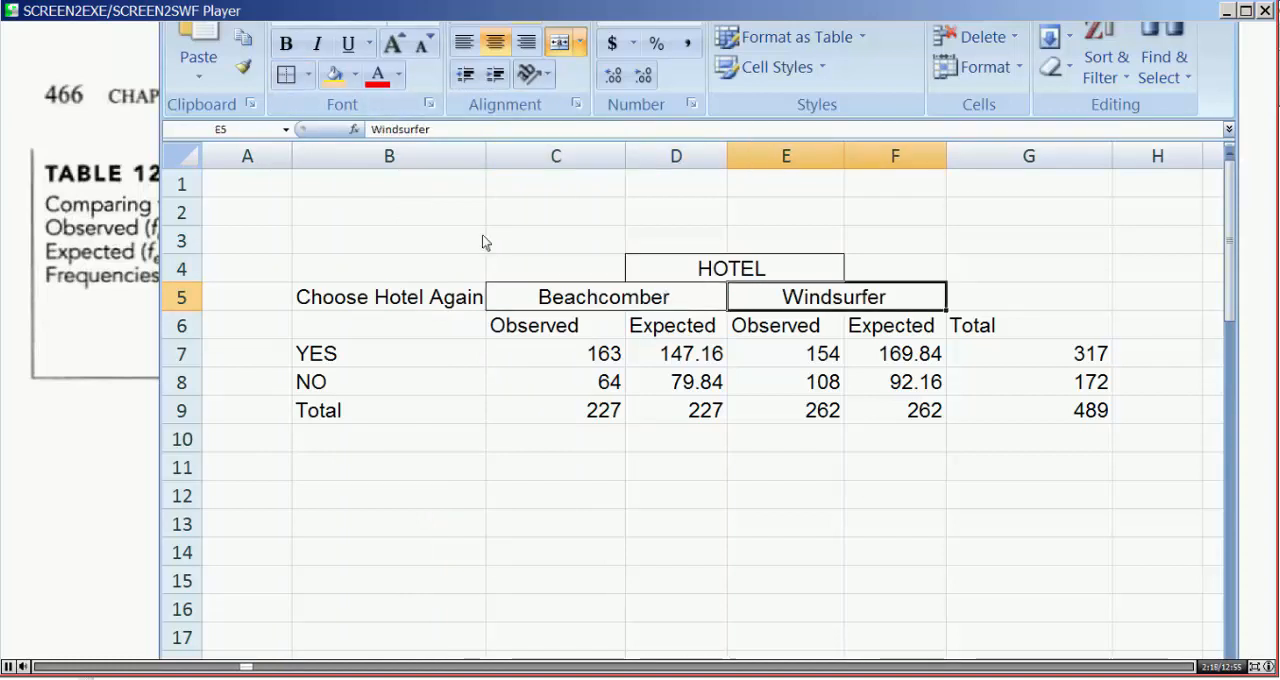
pyautogui.click(293, 85)
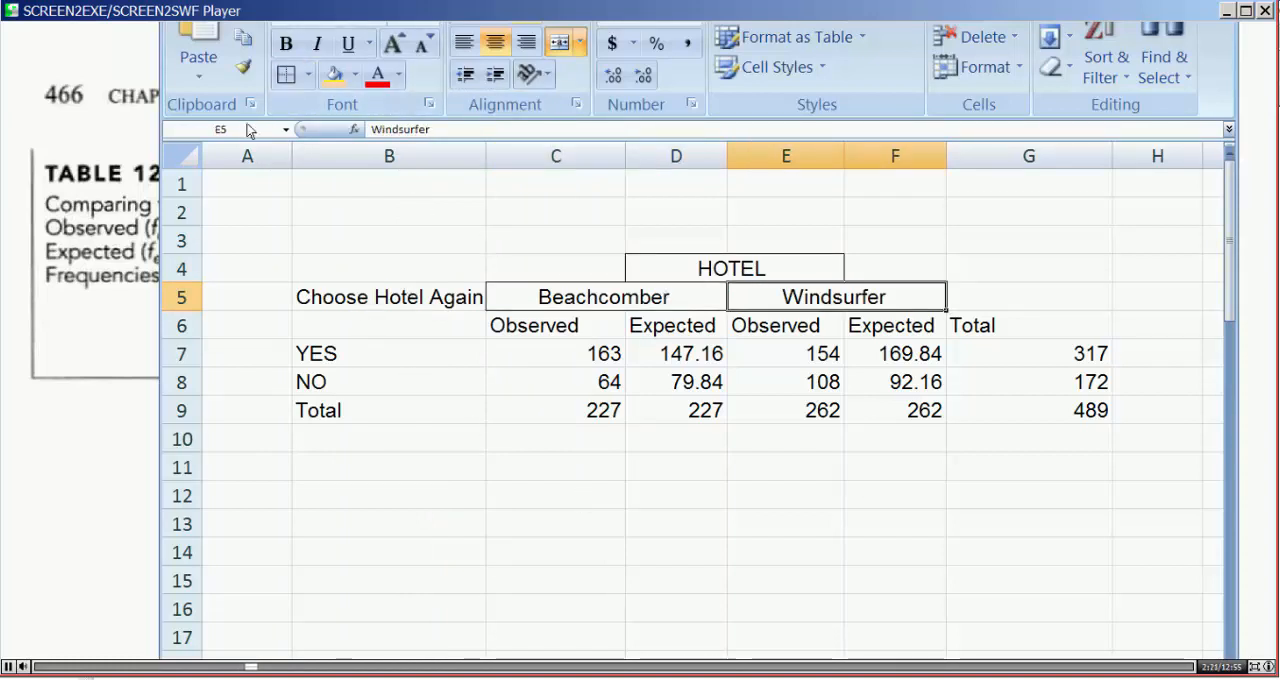
pyautogui.press('Left')
pyautogui.press('Left')
pyautogui.click(287, 75)
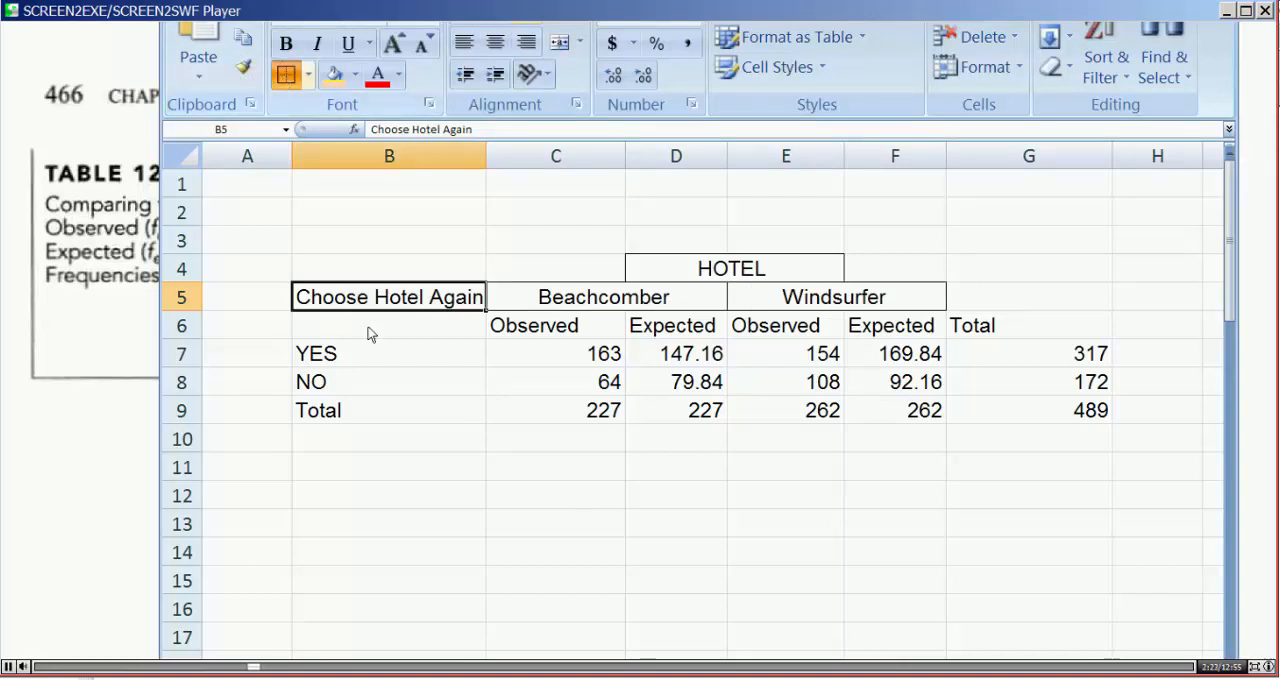
pyautogui.click(514, 494)
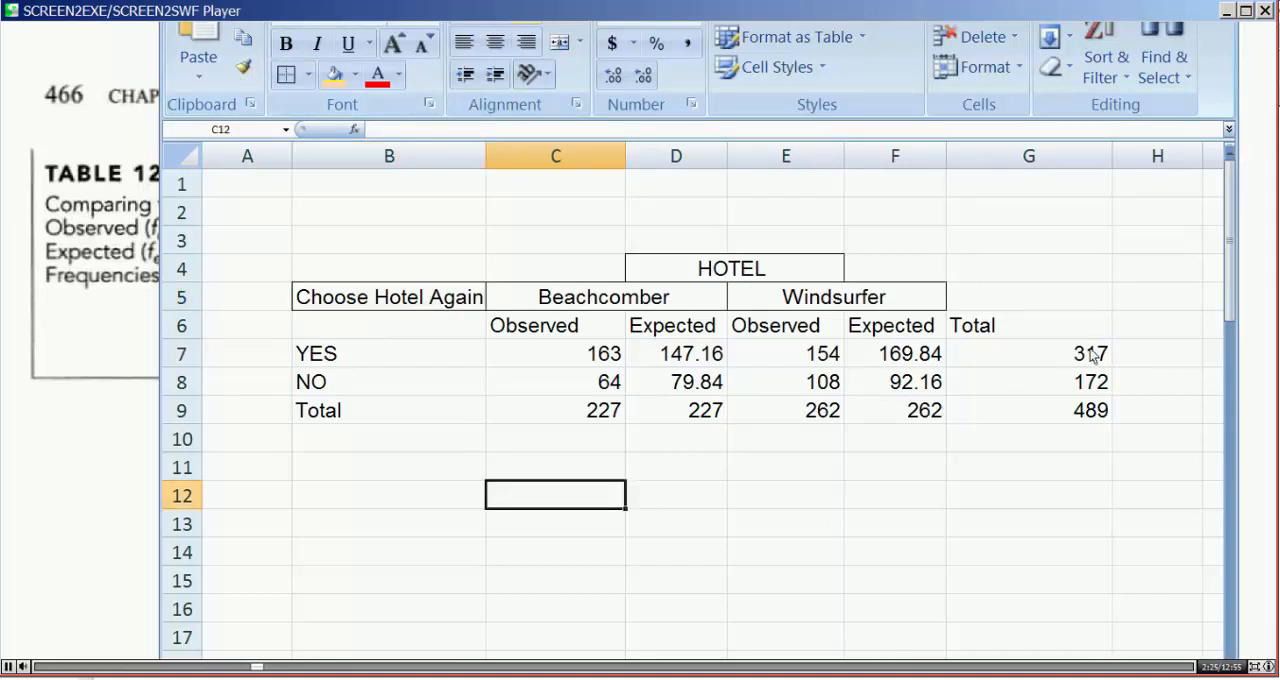
# Step: Narrow column G and center the Observed, Expected and Total headings in C6:G6
pyautogui.moveTo(1112, 156); pyautogui.dragTo(1060, 163)
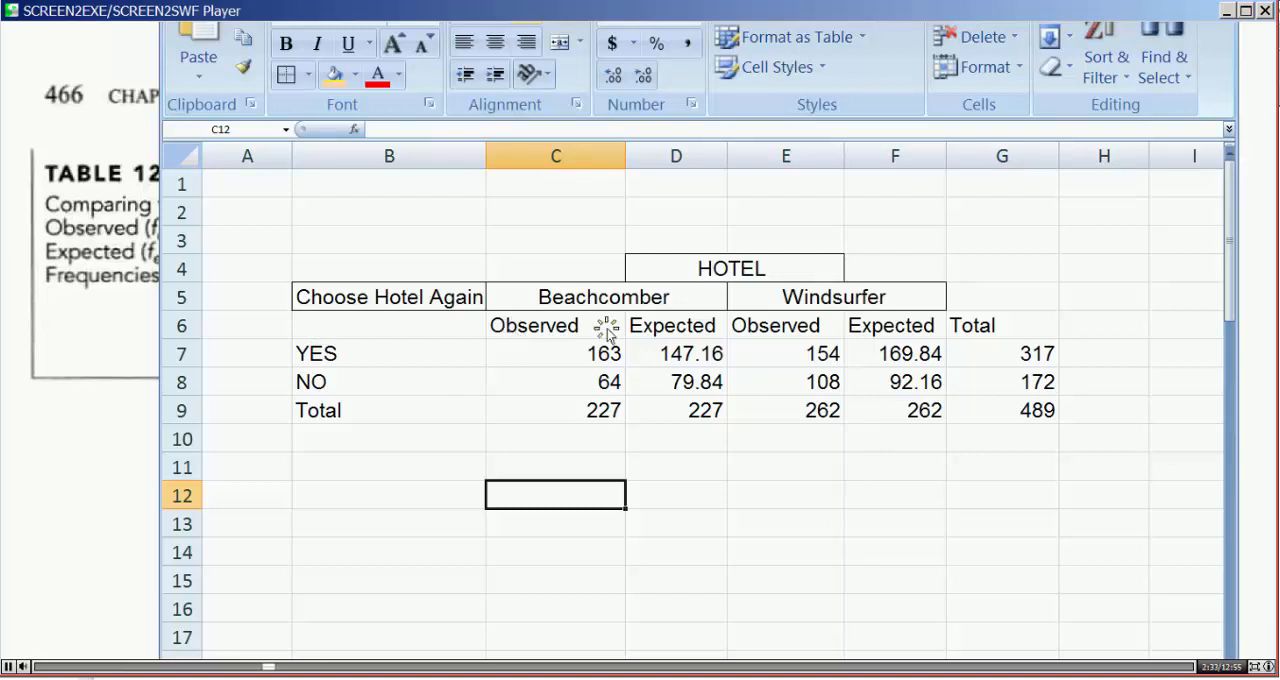
pyautogui.moveTo(609, 329); pyautogui.dragTo(1000, 332)
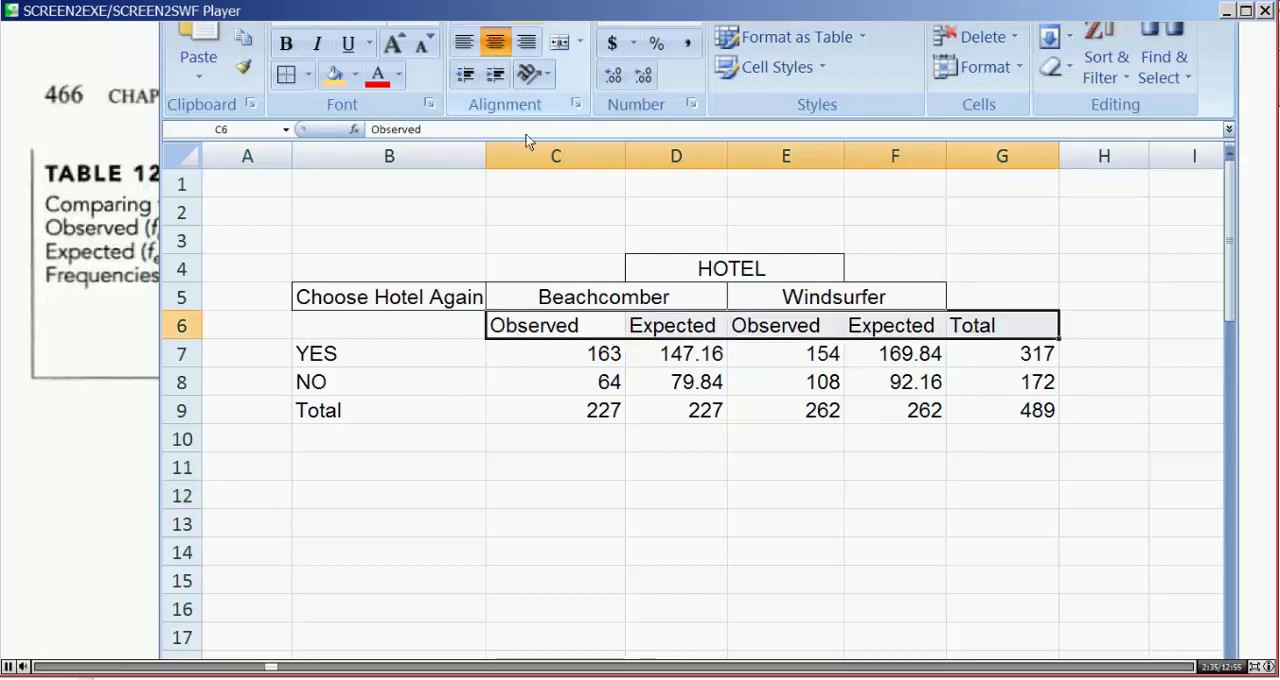
pyautogui.click(495, 42)
pyautogui.click(674, 474)
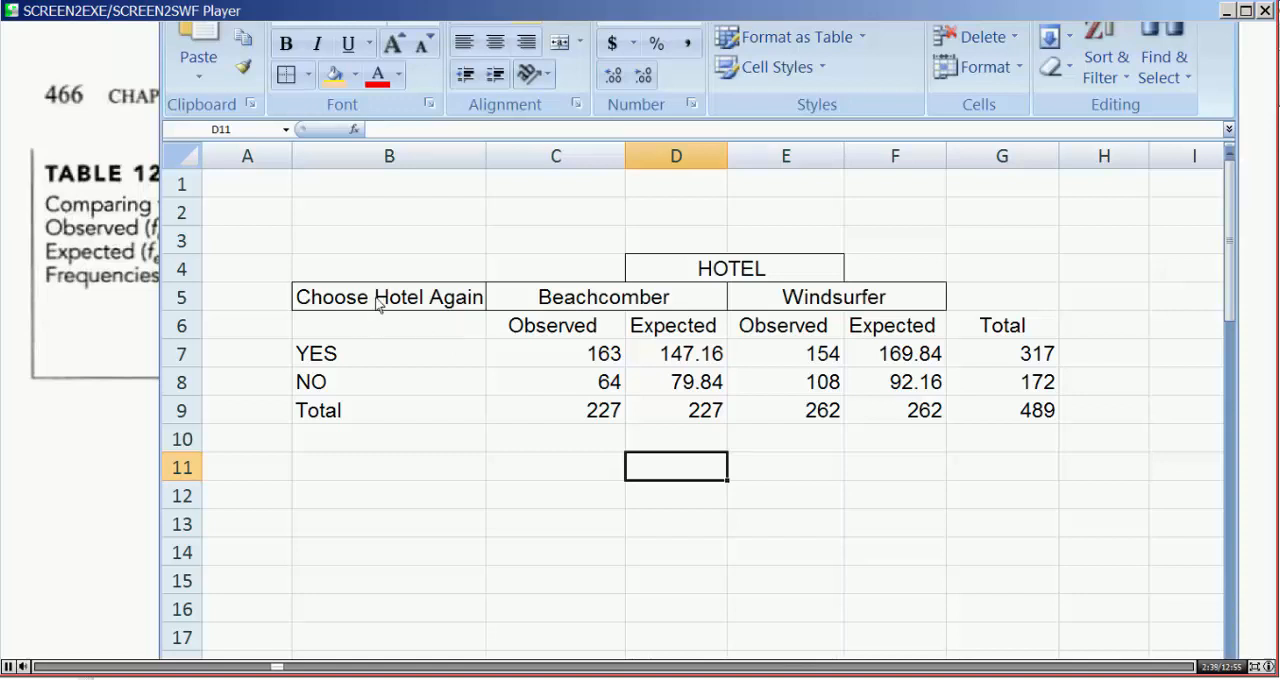
# Step: Apply an outside border around the YES and NO row labels in B7:B8
pyautogui.moveTo(345, 350); pyautogui.dragTo(356, 378)
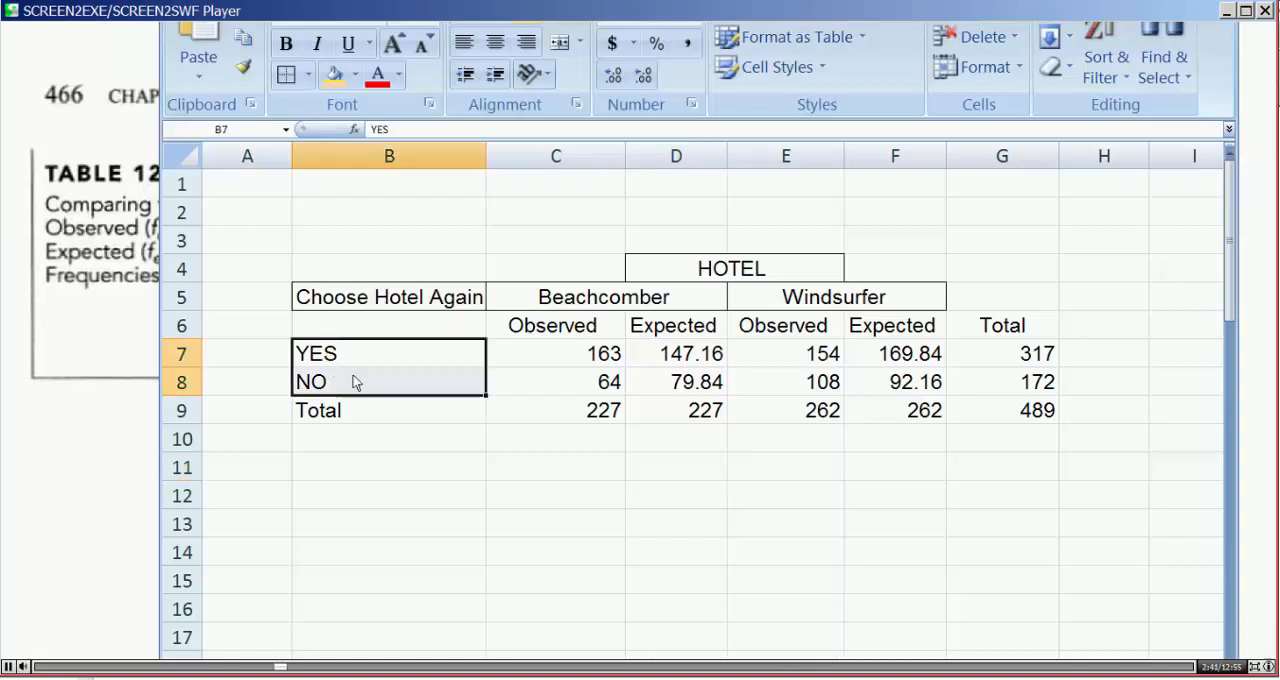
pyautogui.click(286, 74)
pyautogui.click(456, 406)
pyautogui.click(420, 358)
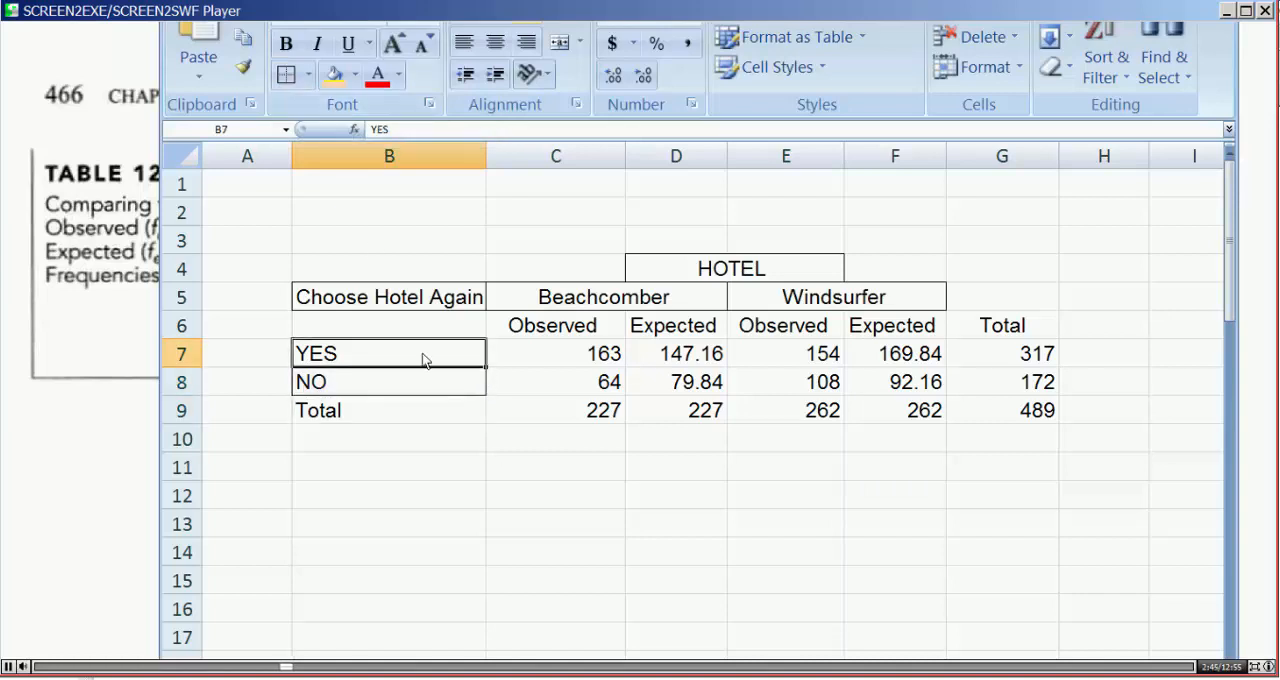
pyautogui.click(580, 298)
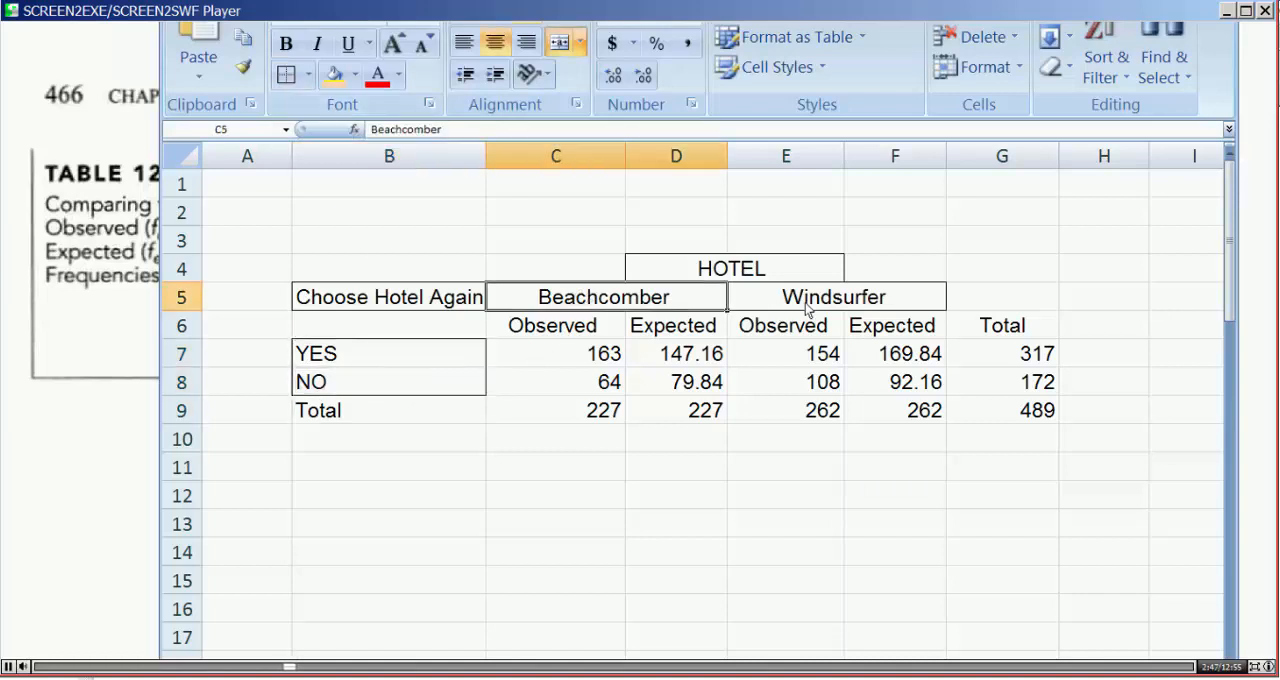
pyautogui.press('Right')
pyautogui.moveTo(556, 300); pyautogui.dragTo(790, 298)
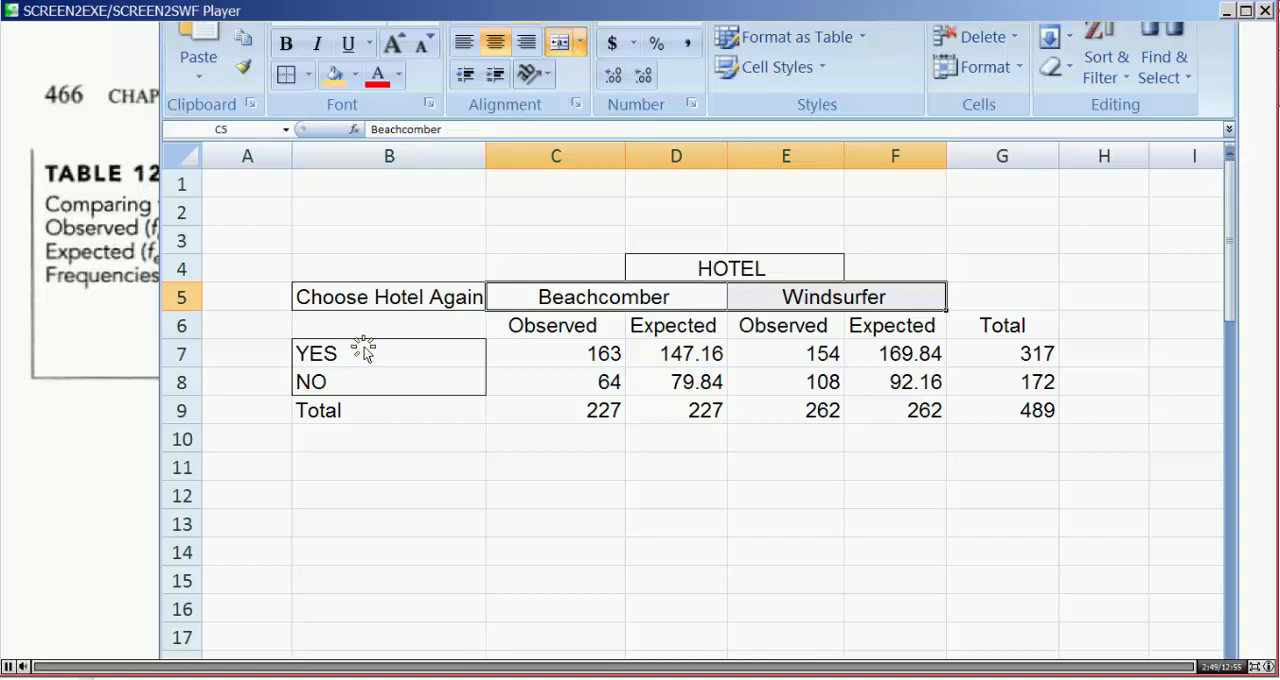
pyautogui.moveTo(363, 349); pyautogui.dragTo(363, 395)
pyautogui.click(522, 523)
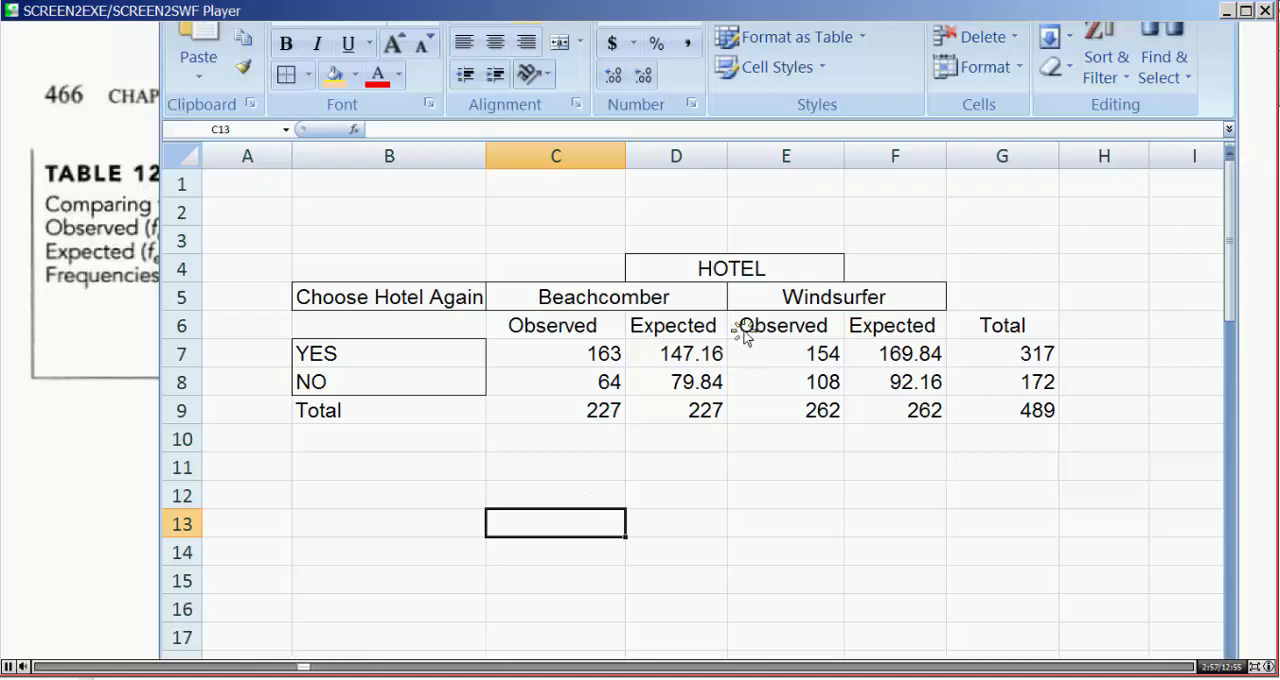
# Step: Fill the Windsurfer subheadings in E6:F6 with light orange and the Beachcomber subheadings in C6:D6 with light blue
pyautogui.moveTo(743, 328); pyautogui.dragTo(890, 325)
pyautogui.click(336, 75)
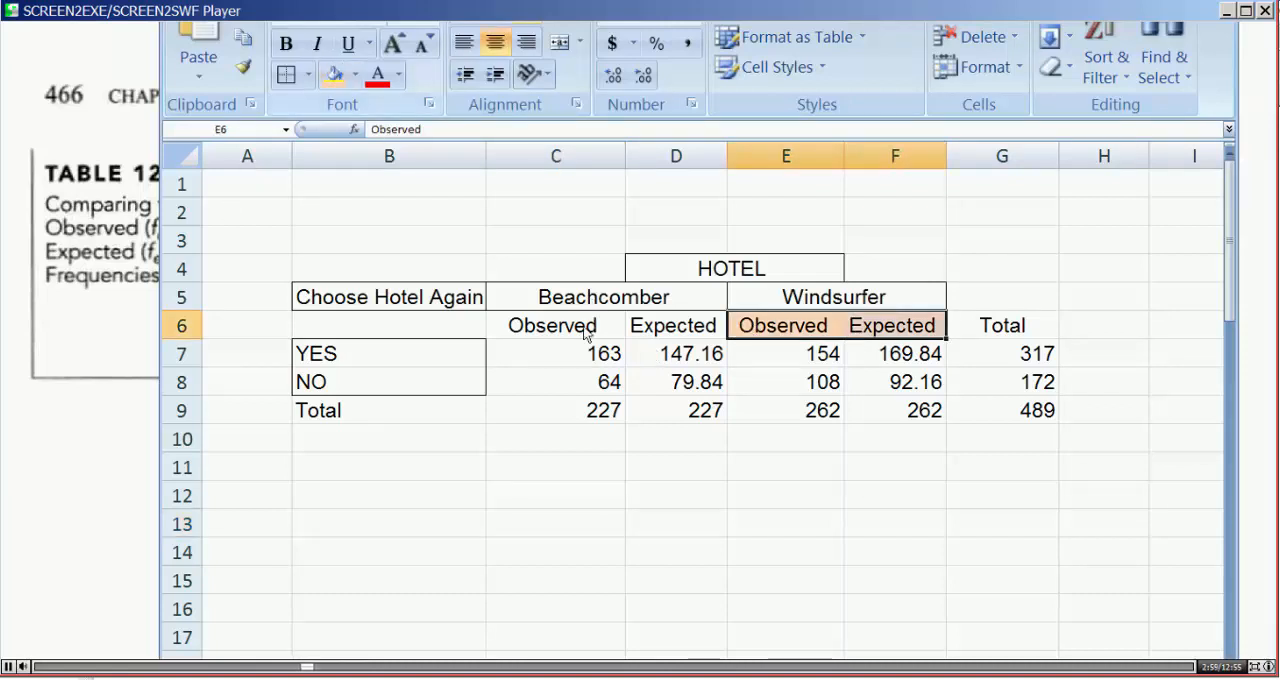
pyautogui.moveTo(530, 328); pyautogui.dragTo(660, 328)
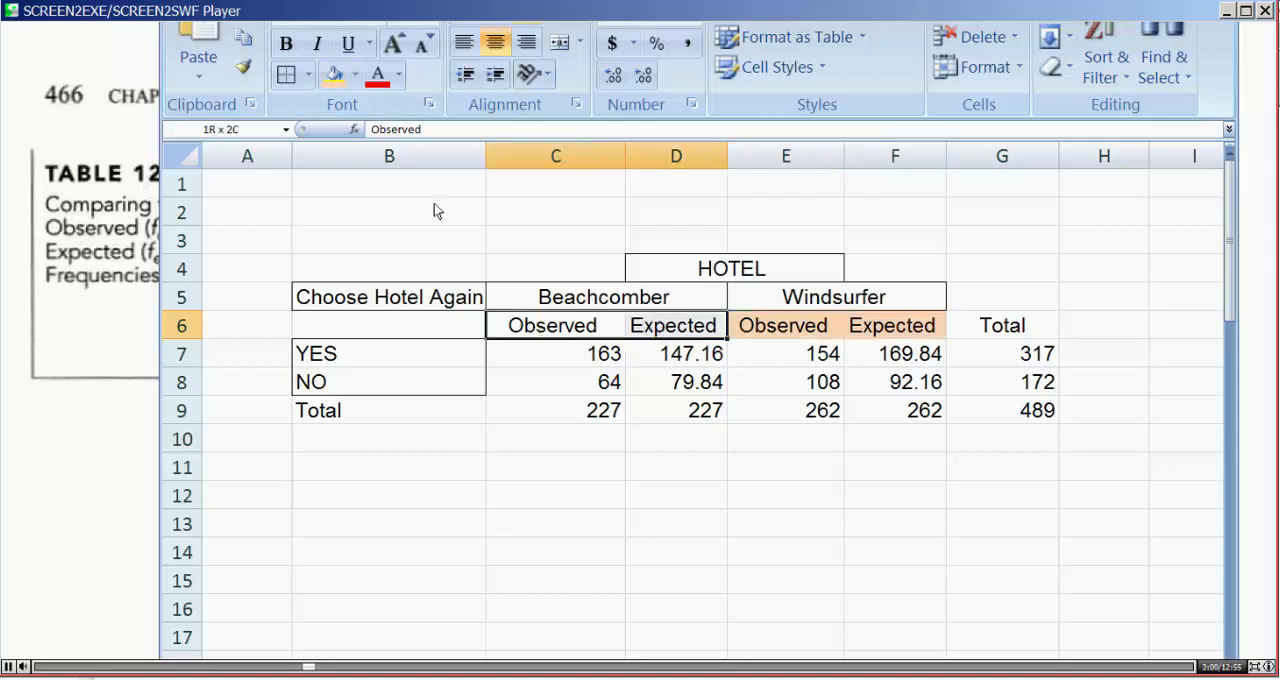
pyautogui.click(355, 74)
pyautogui.click(425, 153)
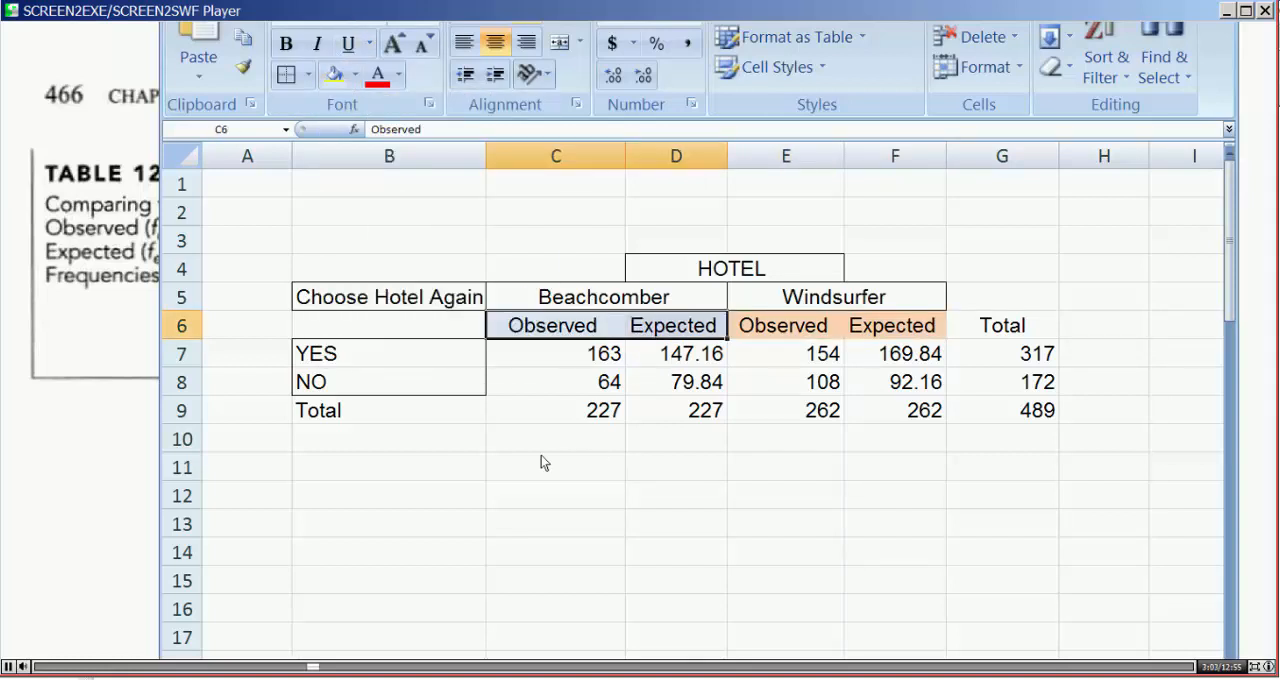
pyautogui.click(541, 448)
# Step: Apply all borders to the Beachcomber block C6:D9 and the Windsurfer block E6:F9
pyautogui.moveTo(555, 325); pyautogui.dragTo(660, 410)
pyautogui.click(308, 74)
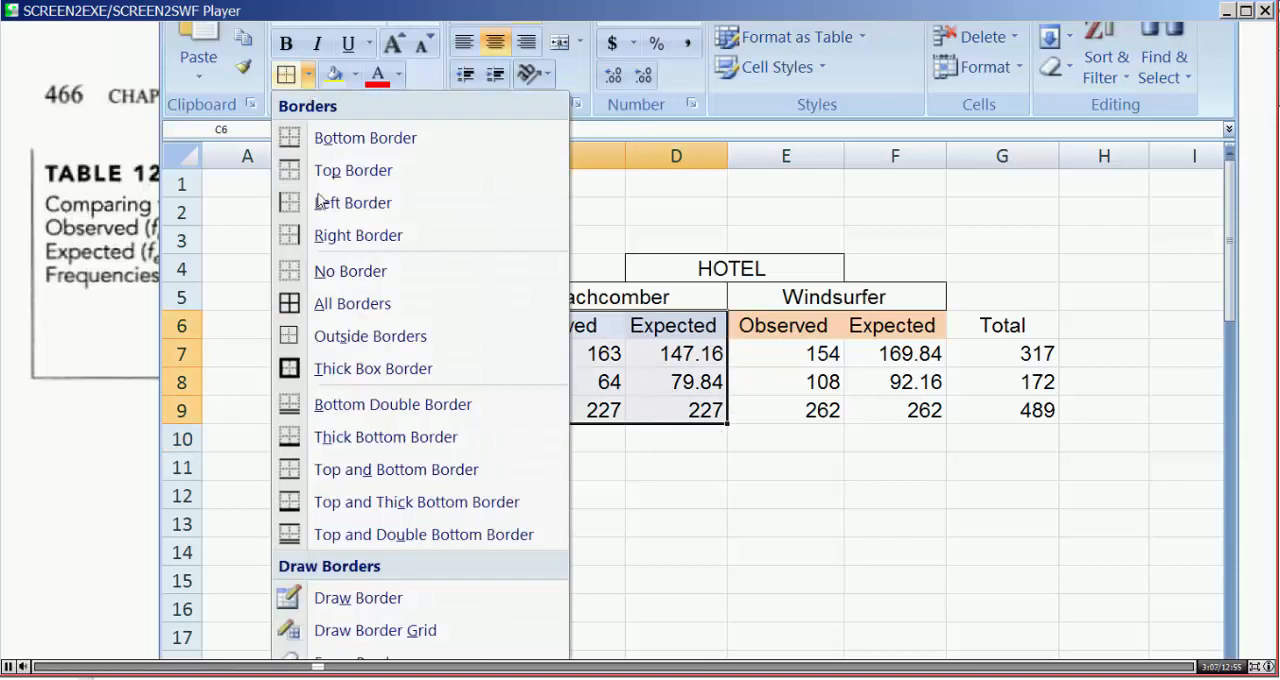
pyautogui.click(315, 305)
pyautogui.moveTo(747, 325); pyautogui.dragTo(922, 404)
pyautogui.click(291, 79)
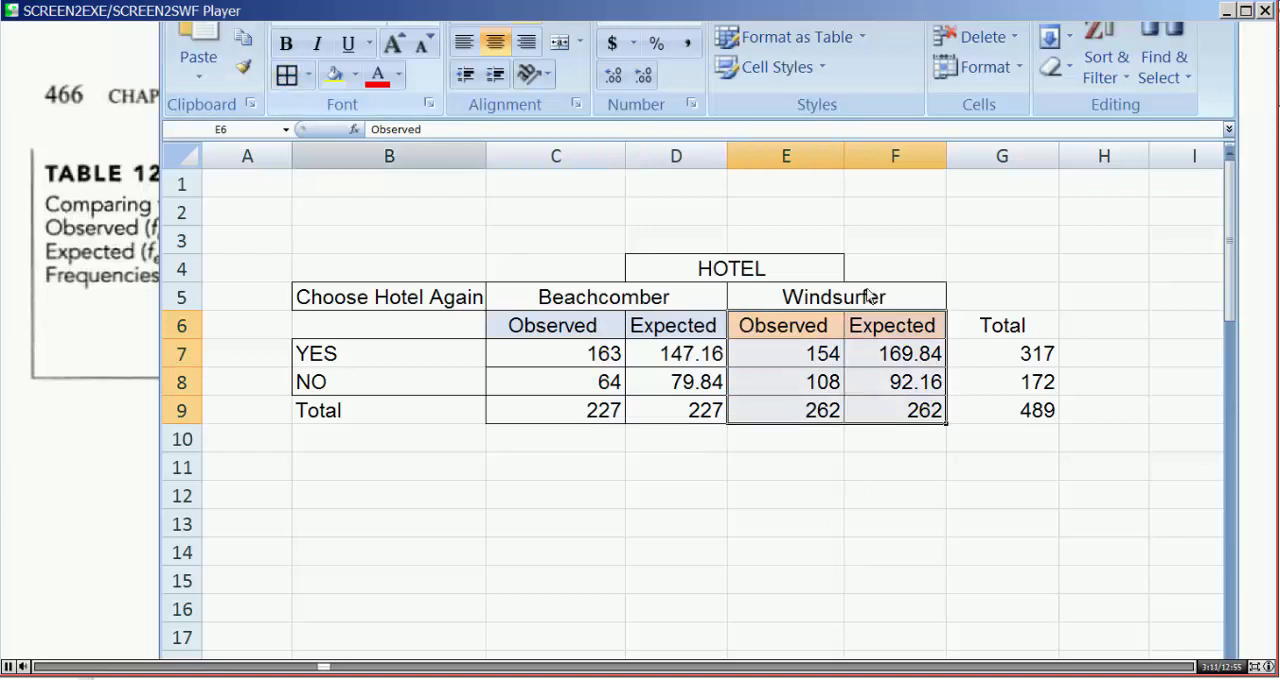
# Step: Fill the Total heading in G6 with the lightest olive green and apply all borders to G6:G9
pyautogui.click(990, 325)
pyautogui.click(354, 74)
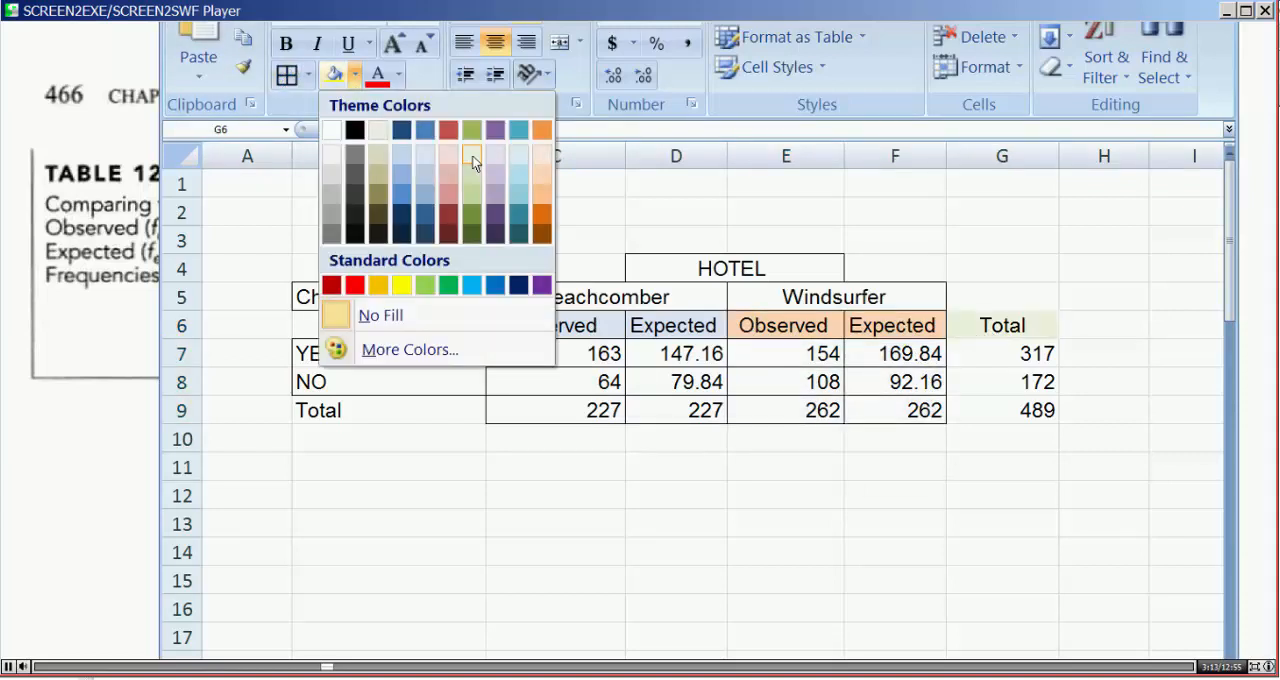
pyautogui.click(471, 153)
pyautogui.moveTo(1003, 353); pyautogui.dragTo(1003, 410)
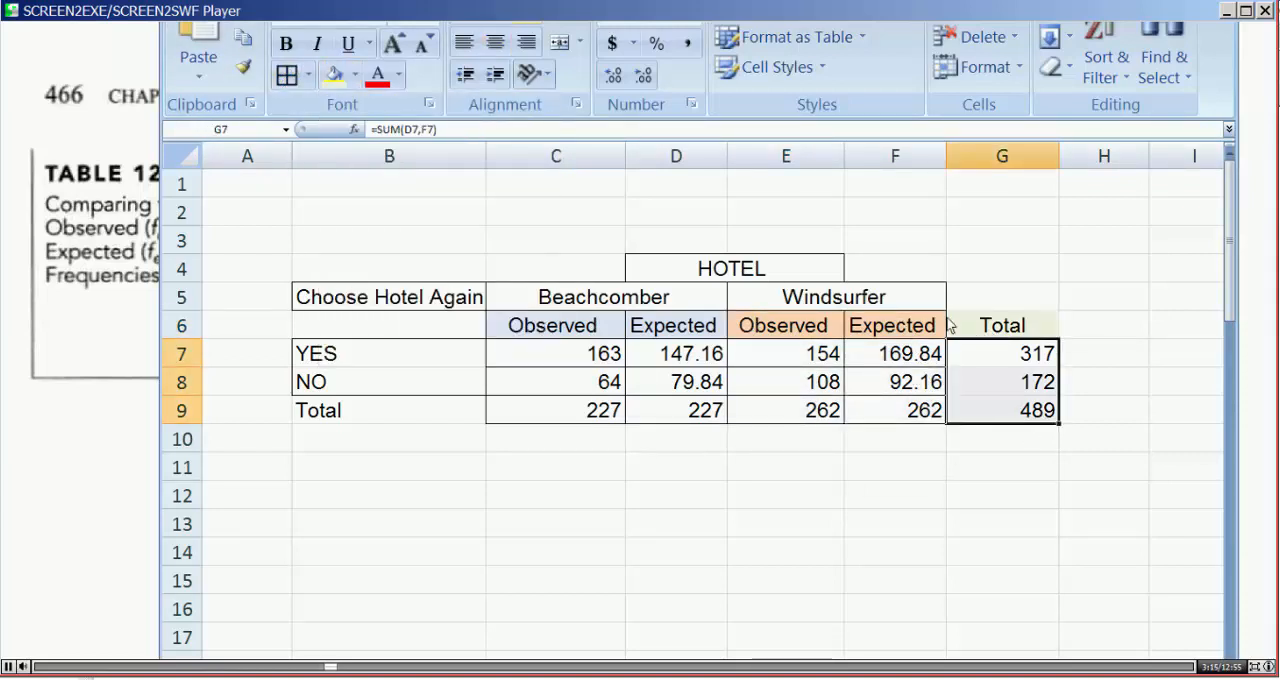
pyautogui.moveTo(990, 325); pyautogui.dragTo(990, 410)
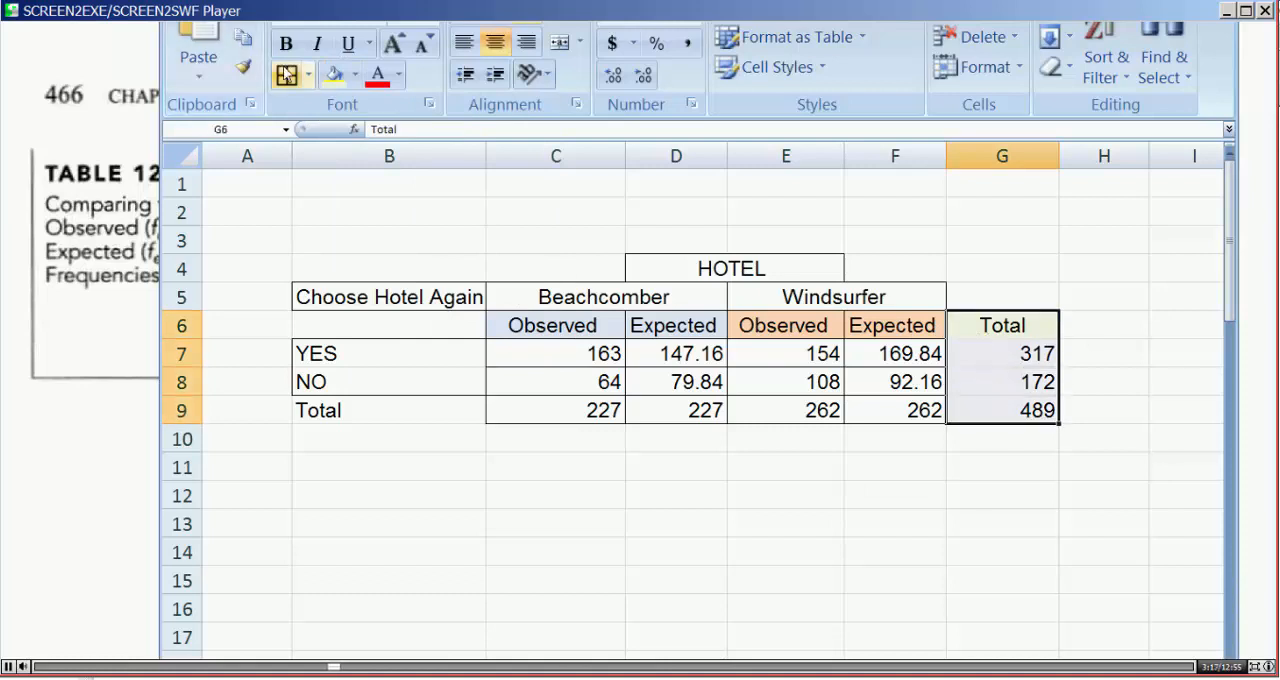
pyautogui.click(635, 462)
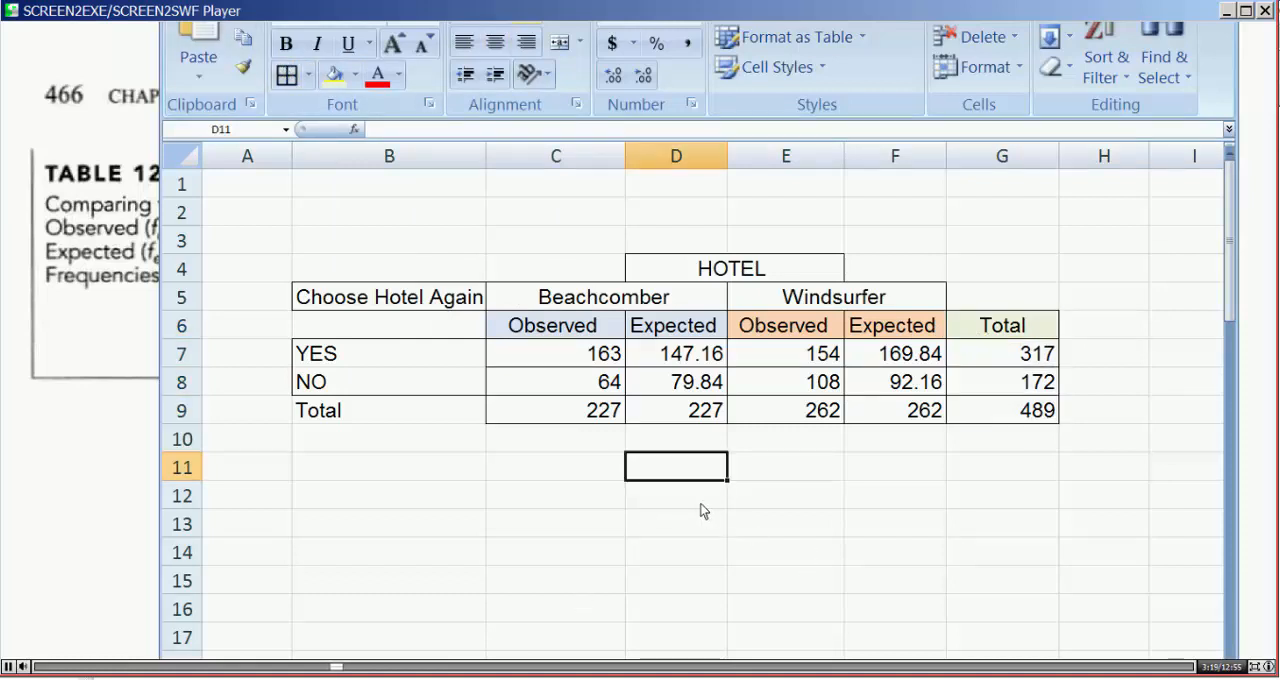
# Step: Fill the YES and NO row labels in B7:B8 with light green
pyautogui.moveTo(397, 357); pyautogui.dragTo(394, 382)
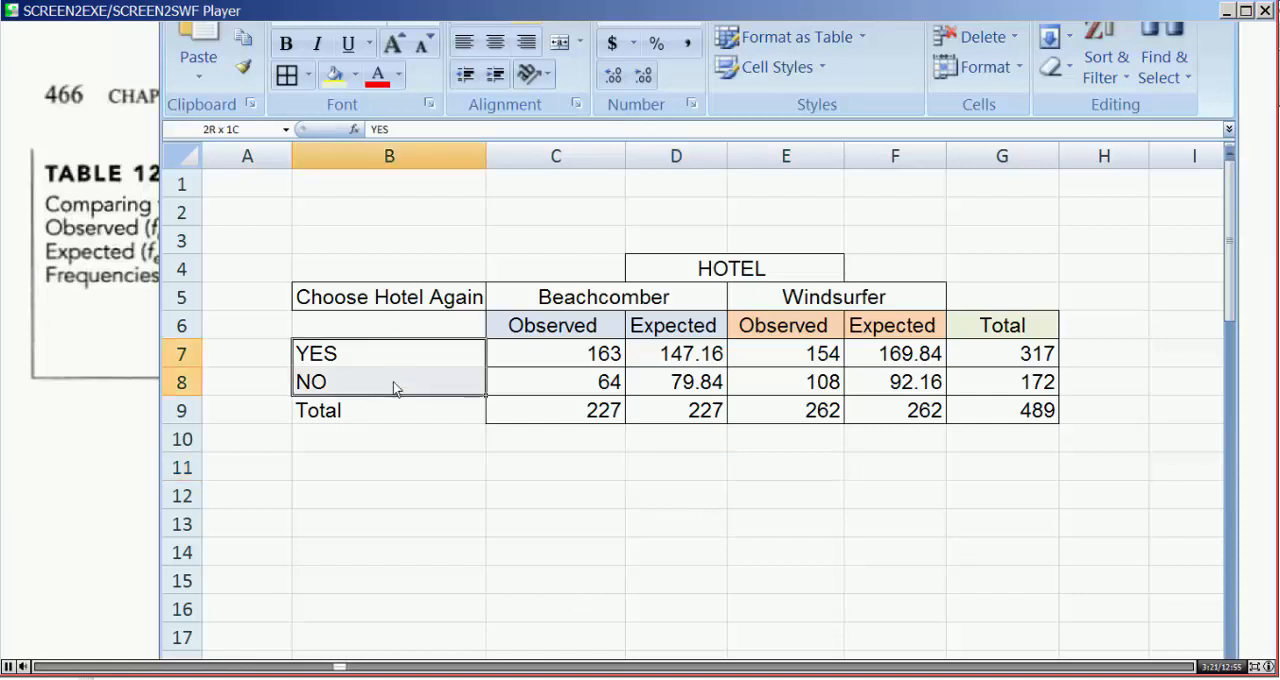
pyautogui.click(335, 74)
pyautogui.moveTo(433, 475); pyautogui.dragTo(430, 496)
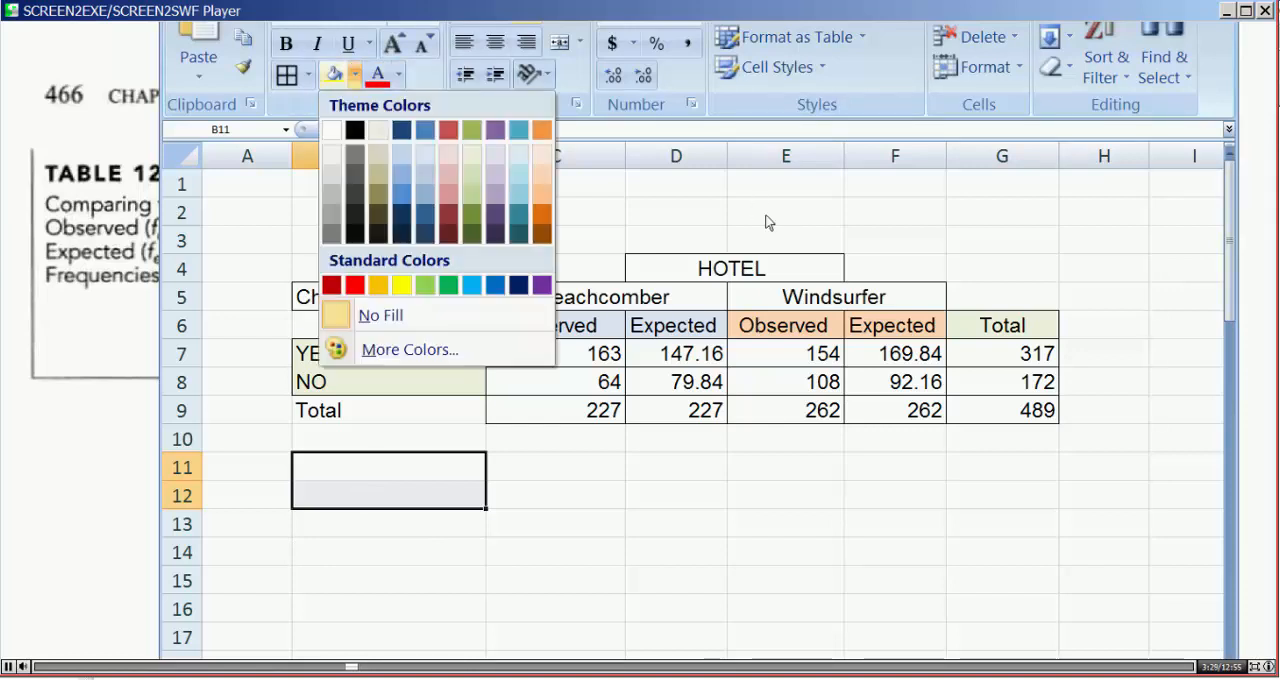
# Step: Fill the merged Beachcomber heading in C5:D5 with yellow from the standard colors
pyautogui.click(566, 311)
pyautogui.click(546, 303)
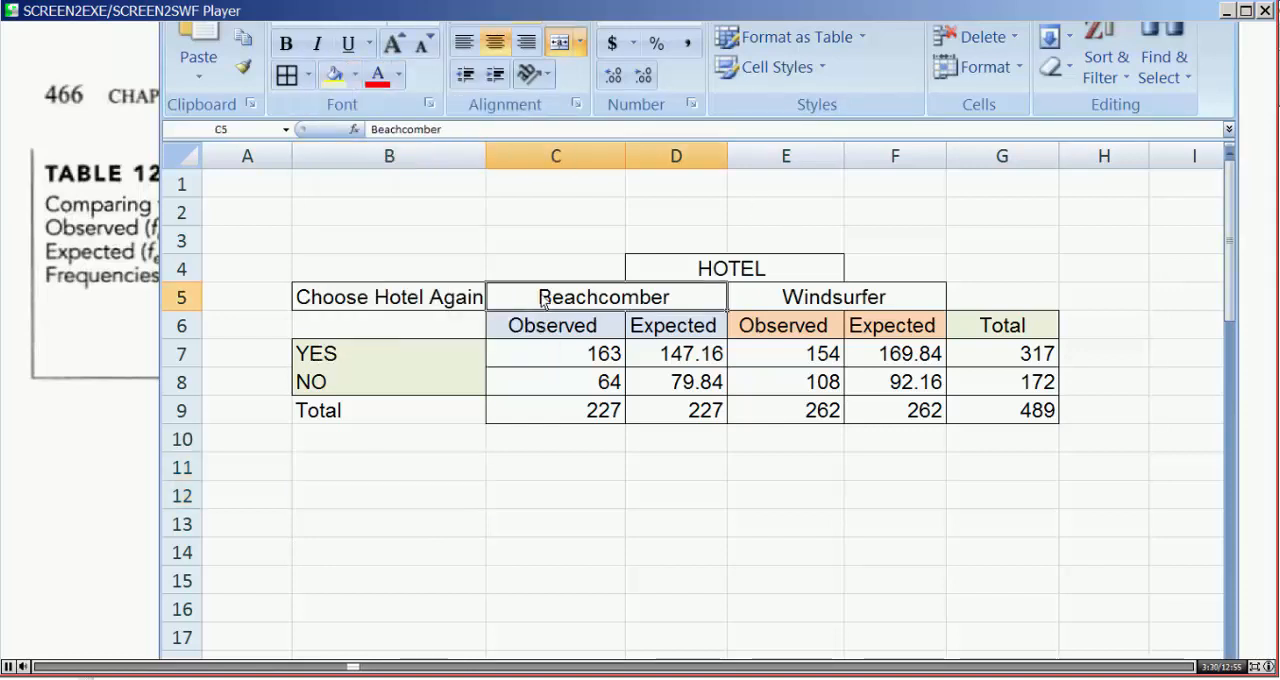
pyautogui.click(355, 74)
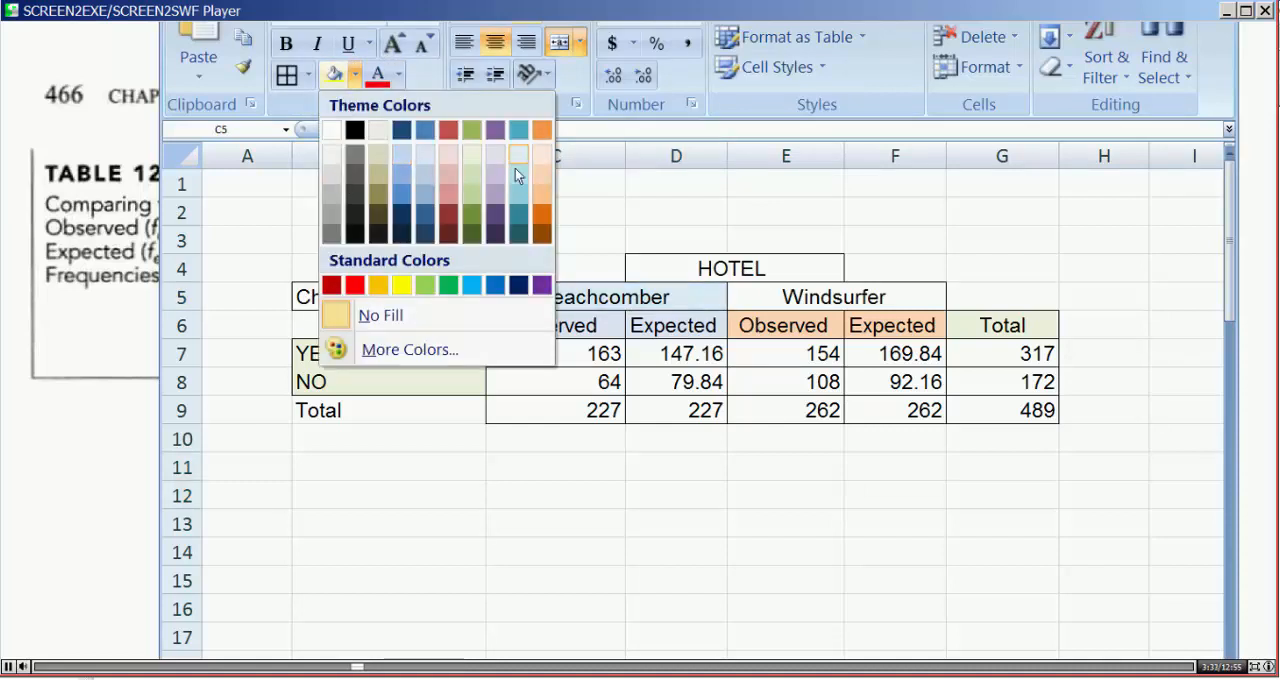
pyautogui.click(401, 286)
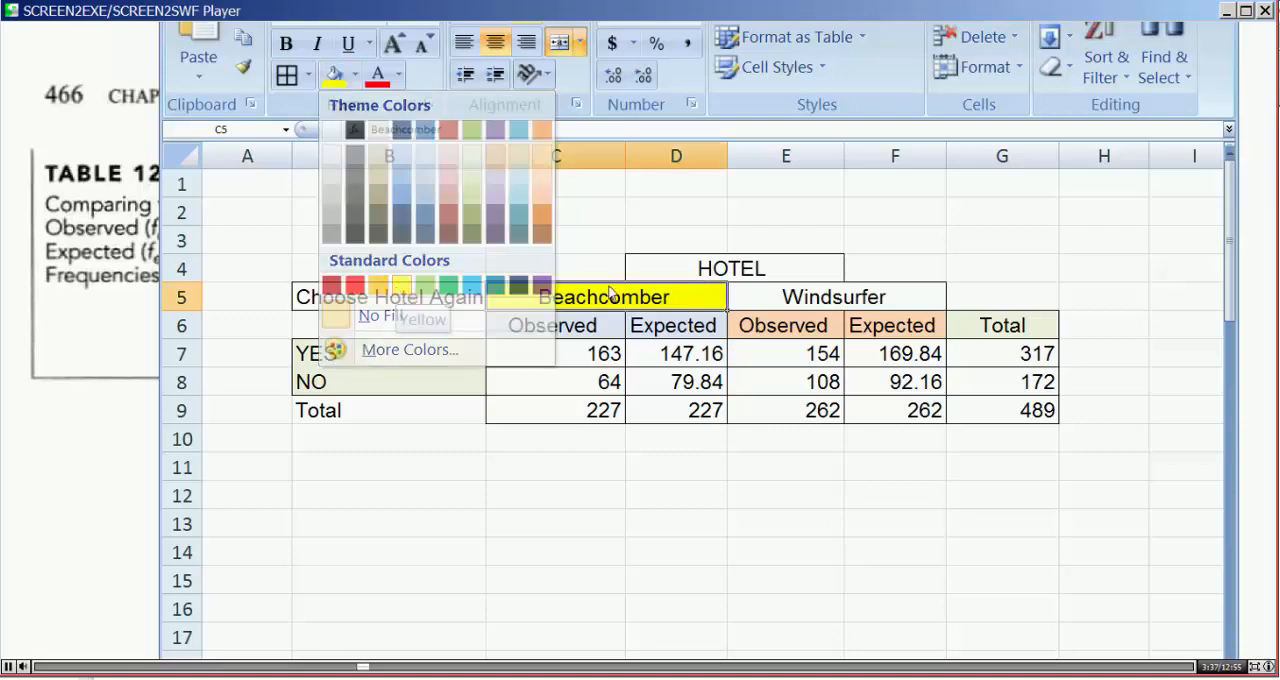
# Step: Fill the merged Windsurfer heading in E5:F5 and the Choose Hotel Again label in B5 with light green
pyautogui.click(810, 300)
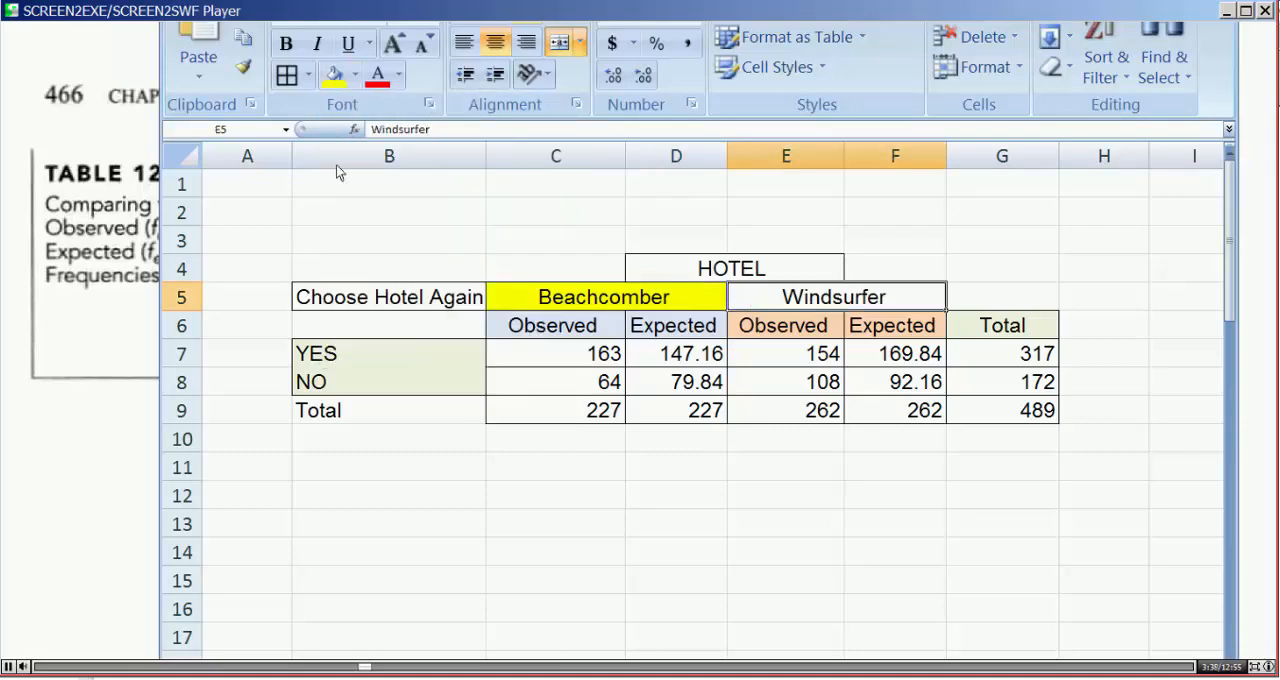
pyautogui.click(356, 74)
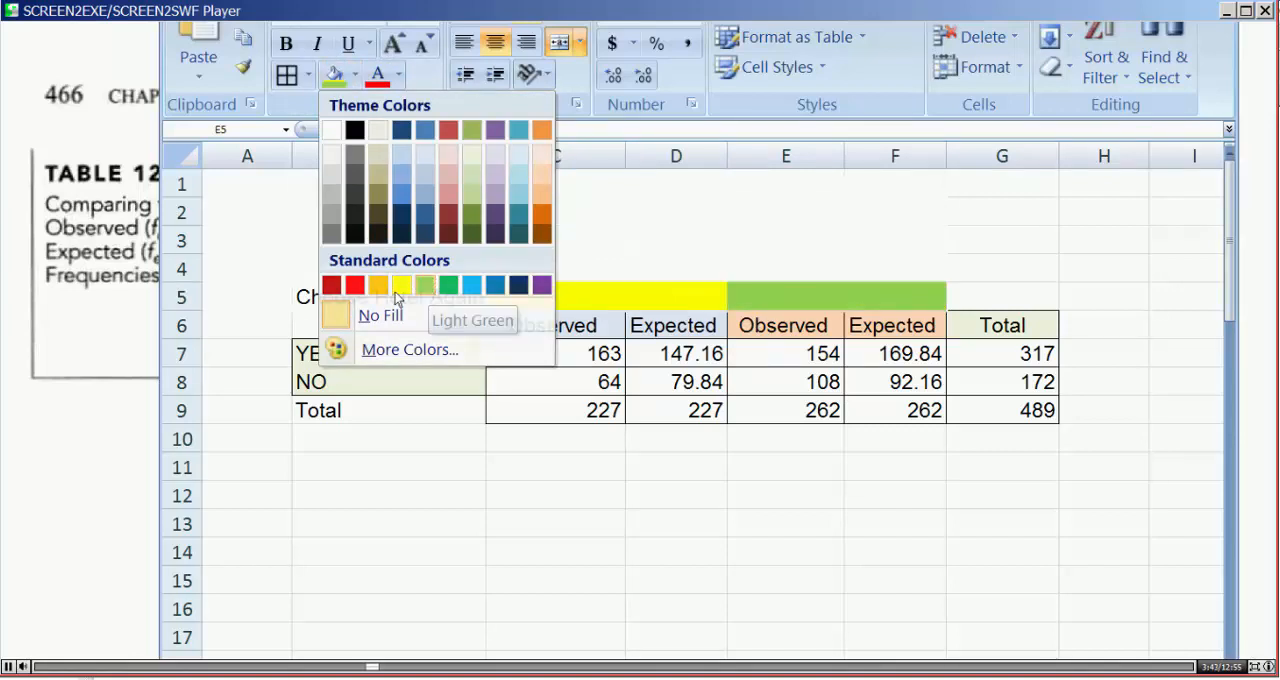
pyautogui.click(428, 288)
pyautogui.click(375, 300)
pyautogui.click(338, 80)
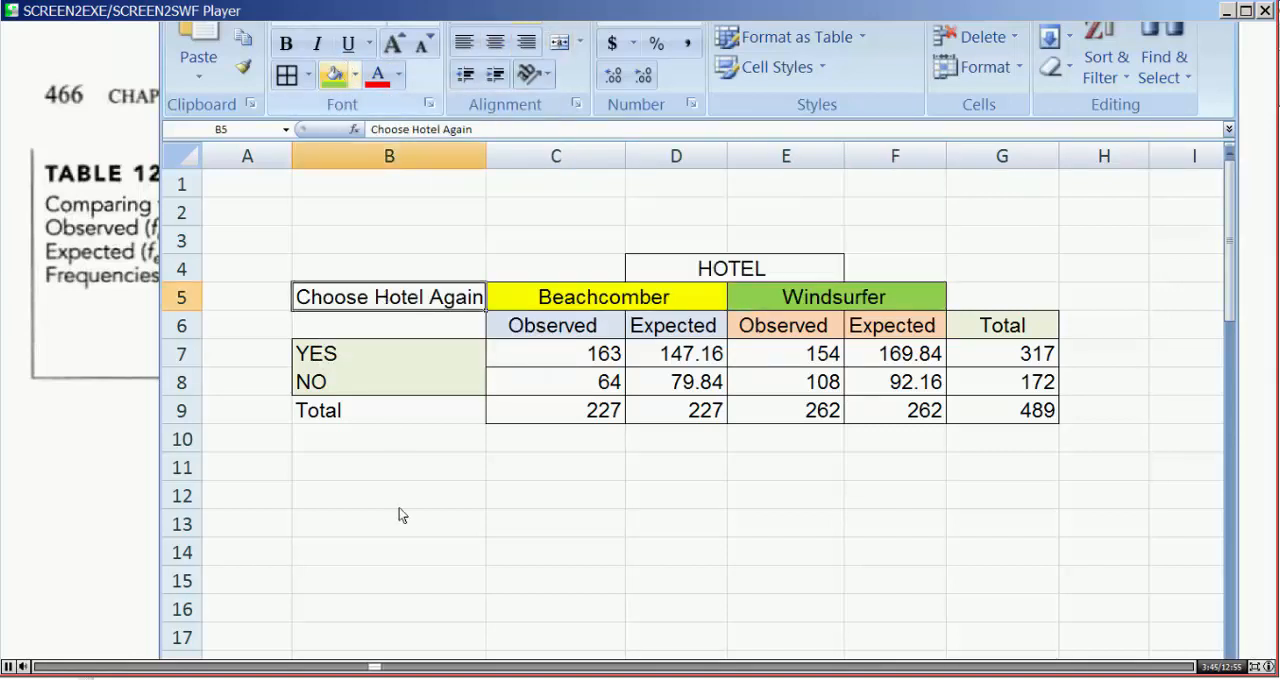
pyautogui.click(400, 507)
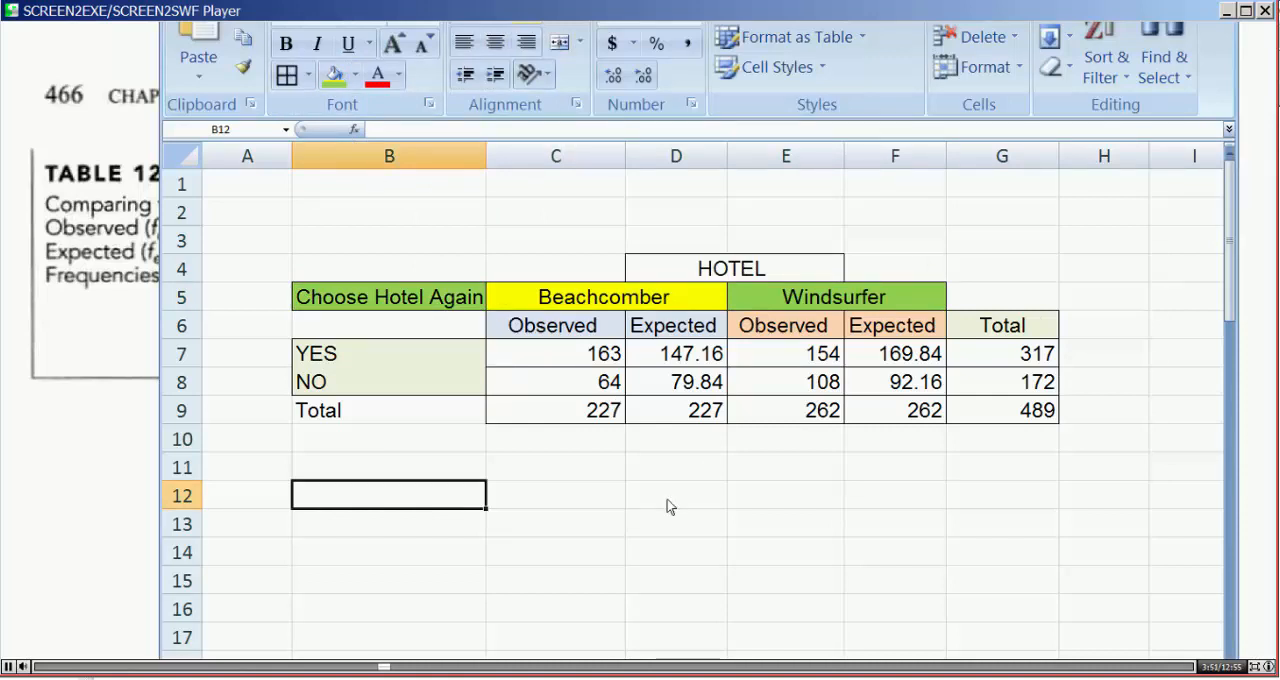
# Step: Select the whole formatted hotel table in B4:G9
pyautogui.moveTo(321, 275); pyautogui.dragTo(997, 409)
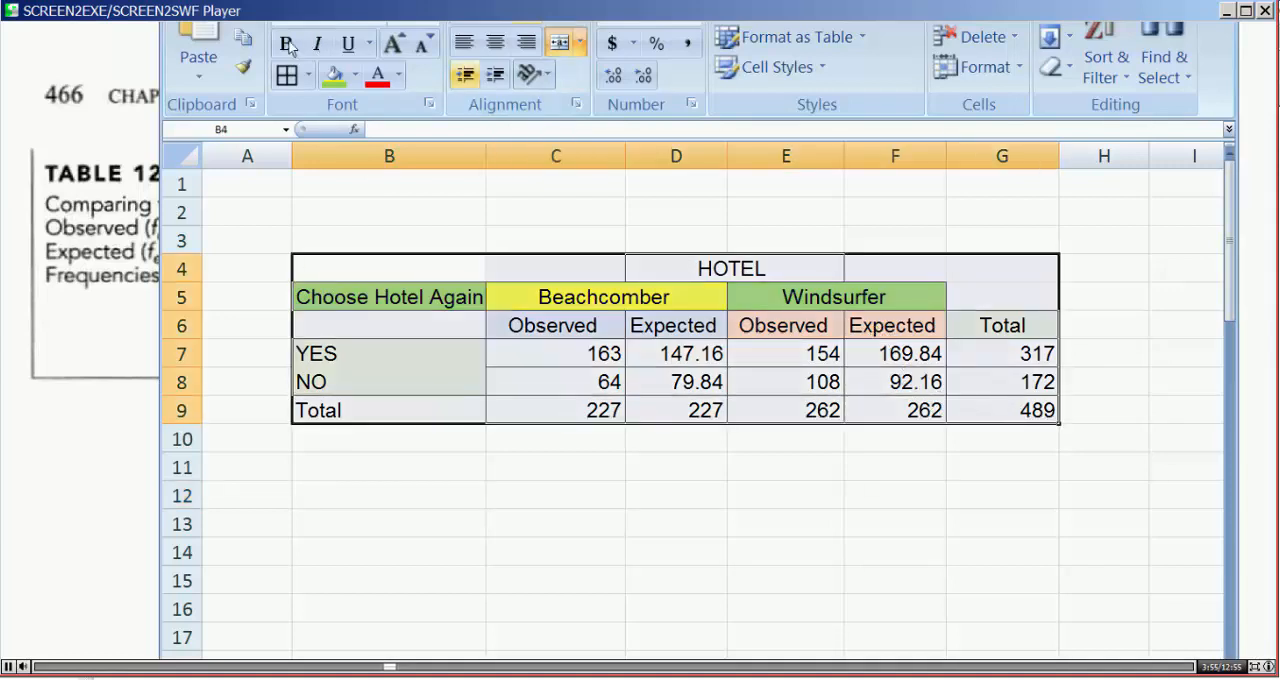
pyautogui.hotkey('ctrl', 'c')
pyautogui.press('Escape')
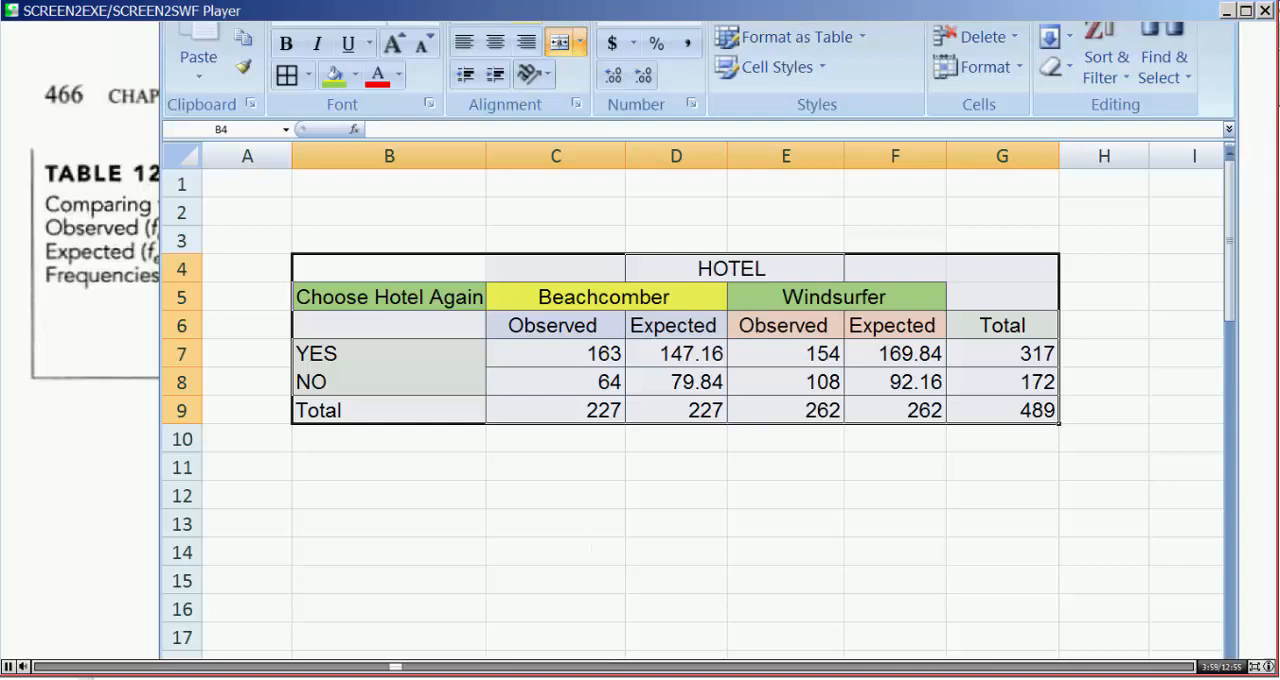
# Step: Open PHStat's Chi-Square Test from the multiple-sample tests and move its dialog clear of the hotel table
pyautogui.click(798, 14)
pyautogui.click(225, 16)
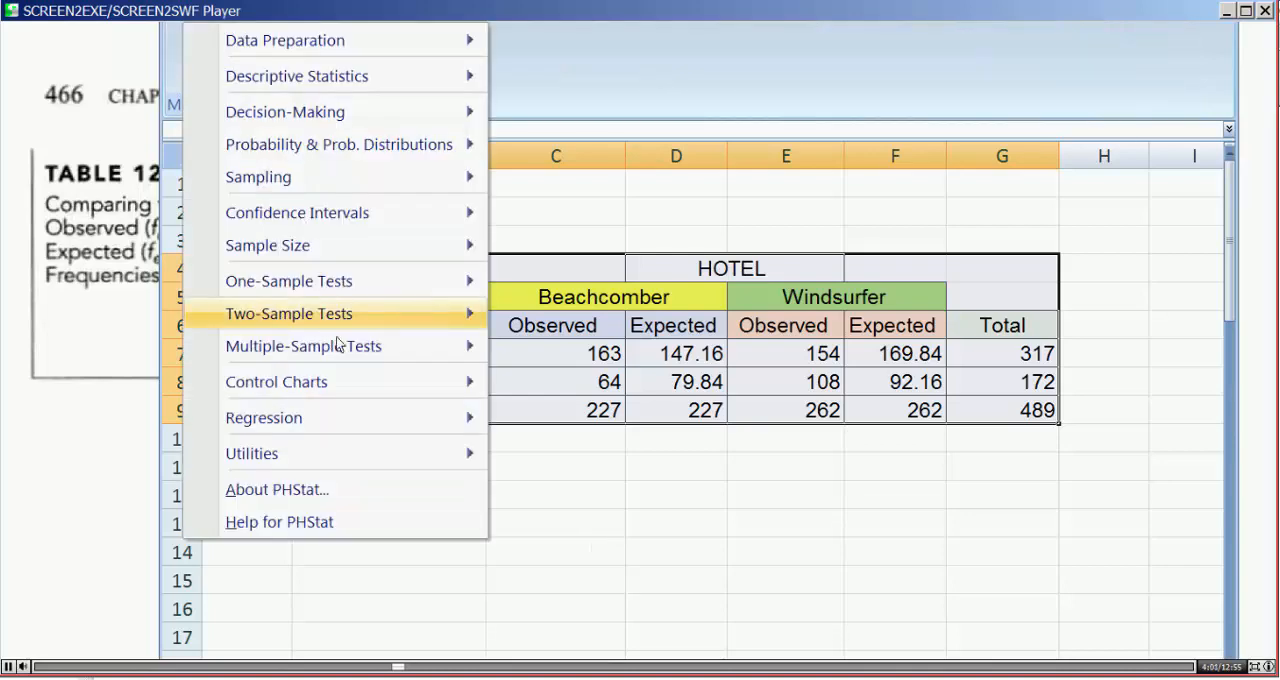
pyautogui.moveTo(350, 349)
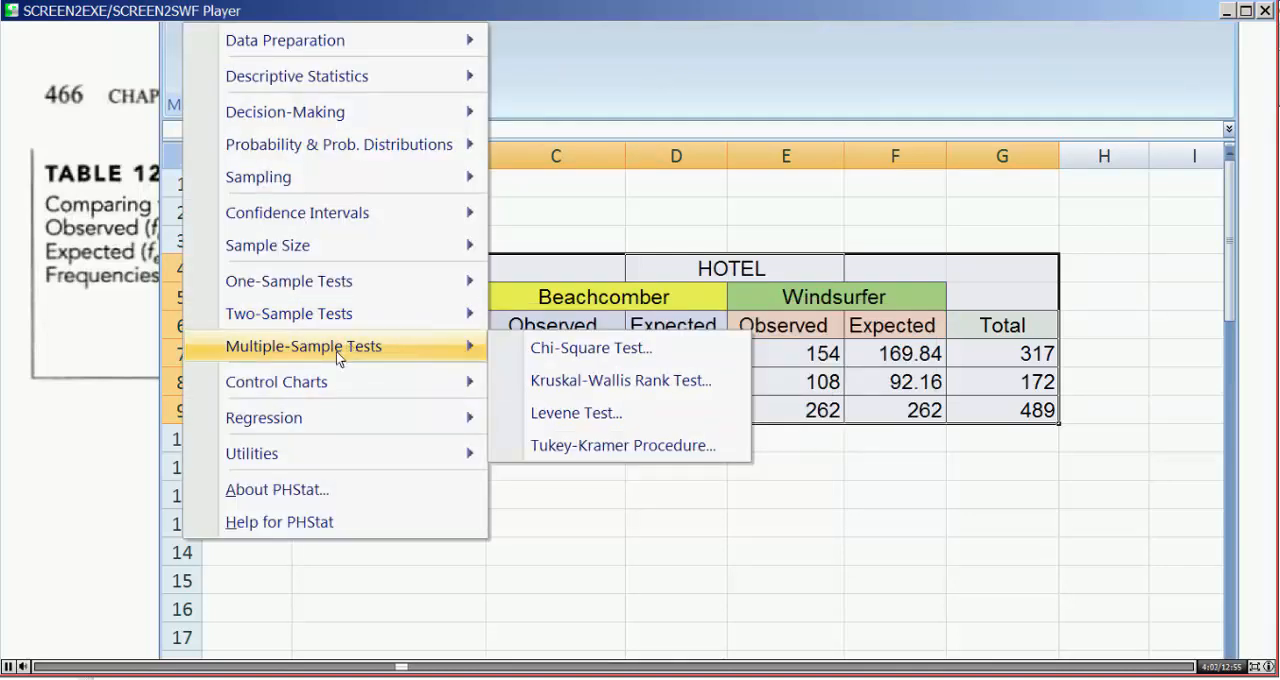
pyautogui.click(569, 350)
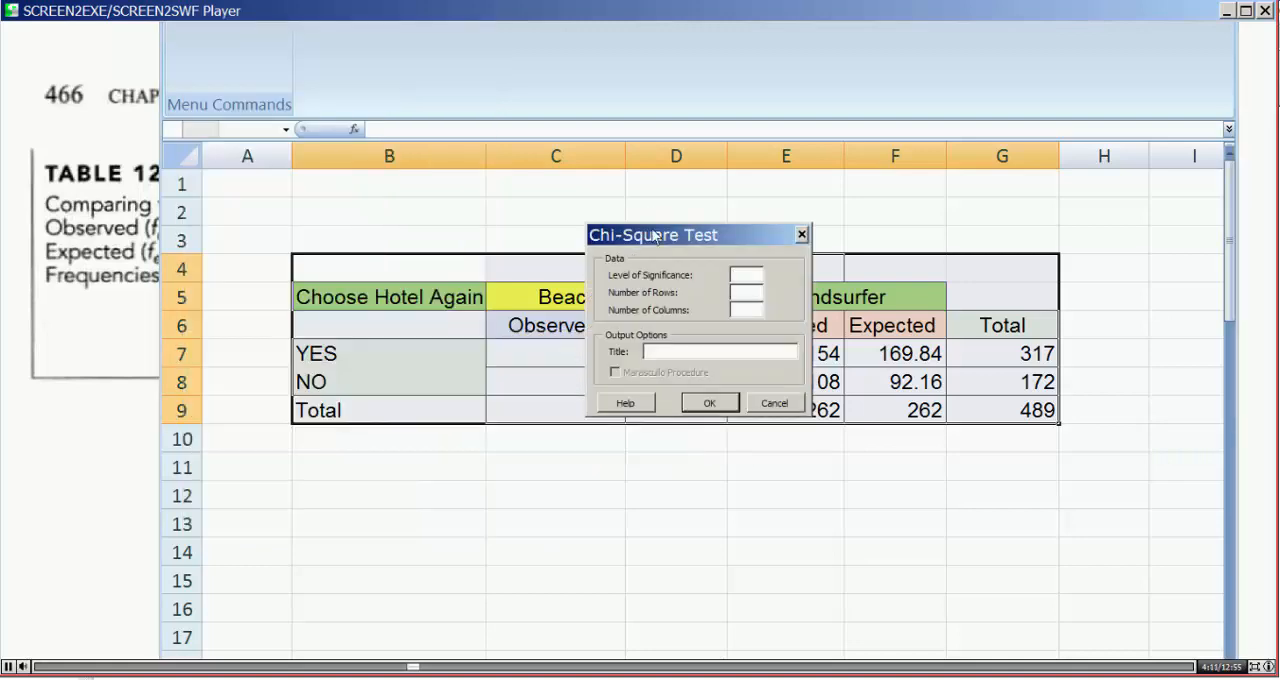
pyautogui.moveTo(654, 236); pyautogui.dragTo(728, 56)
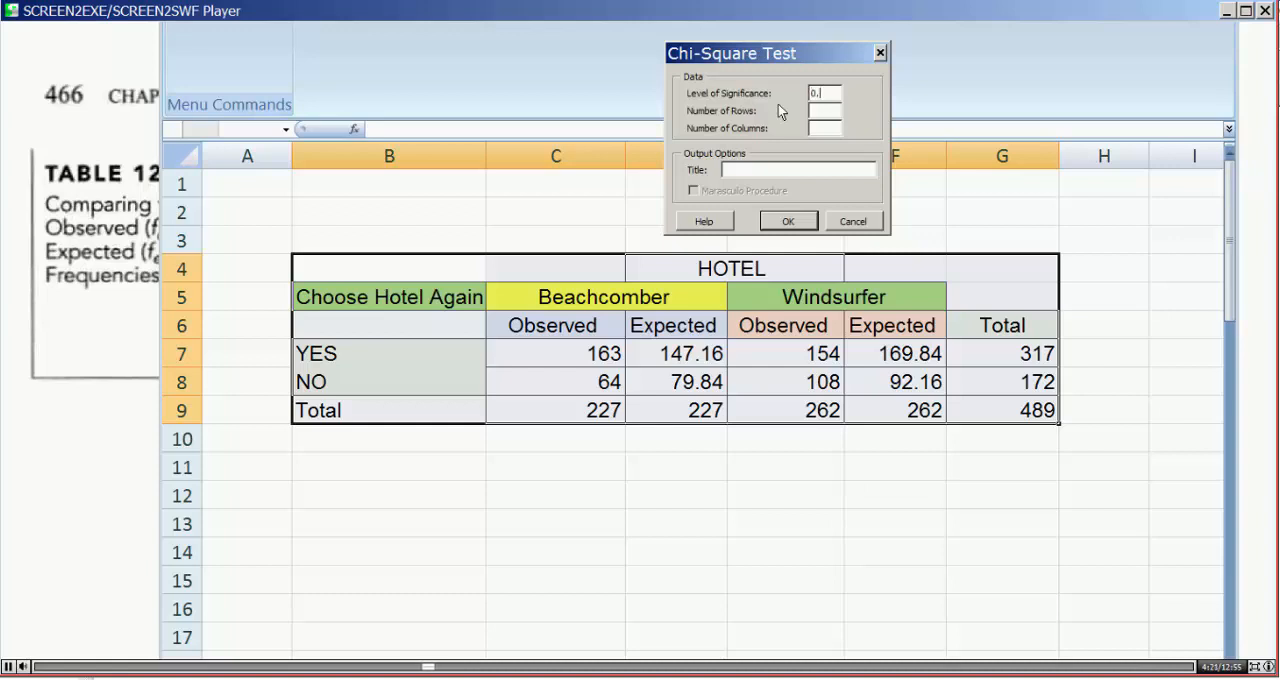
# Step: Generate the chi-square worksheet with a 0.05 level of significance, 2 rows, 2 columns and the title Two Hotels
pyautogui.write('05')
pyautogui.click(824, 112)
pyautogui.write('2')
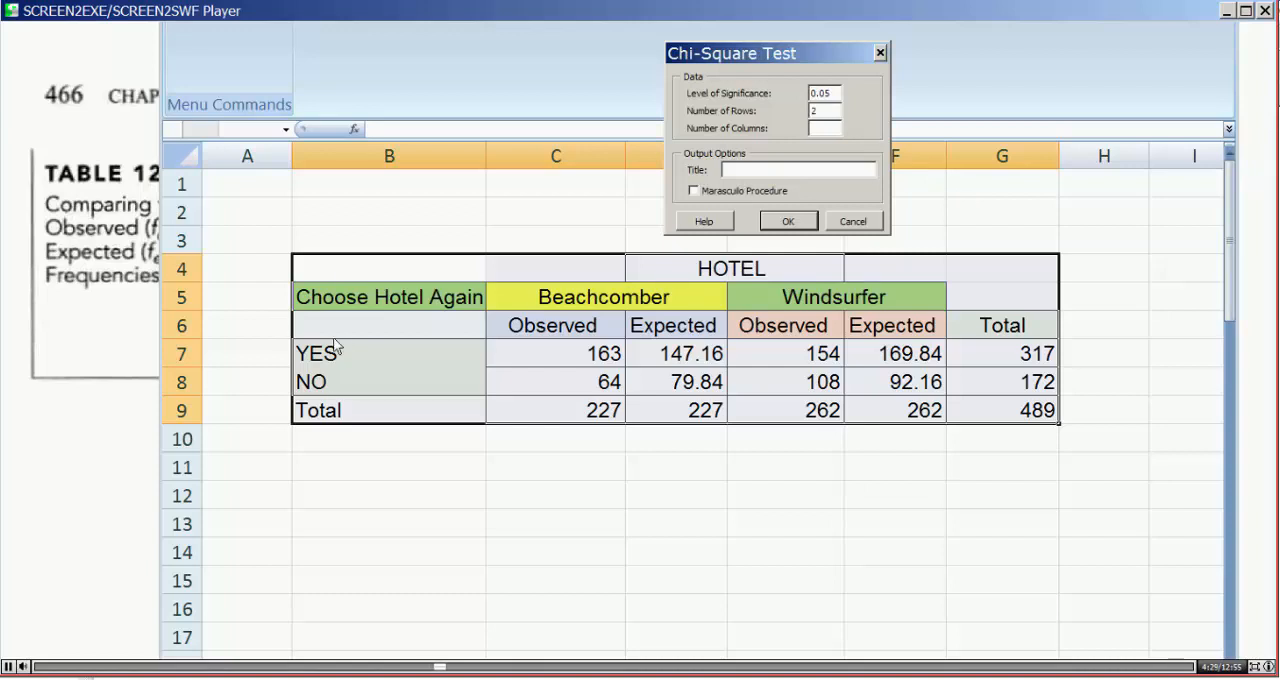
pyautogui.click(815, 128)
pyautogui.write('2')
pyautogui.click(740, 170)
pyautogui.write('Two Hotels')
pyautogui.click(789, 222)
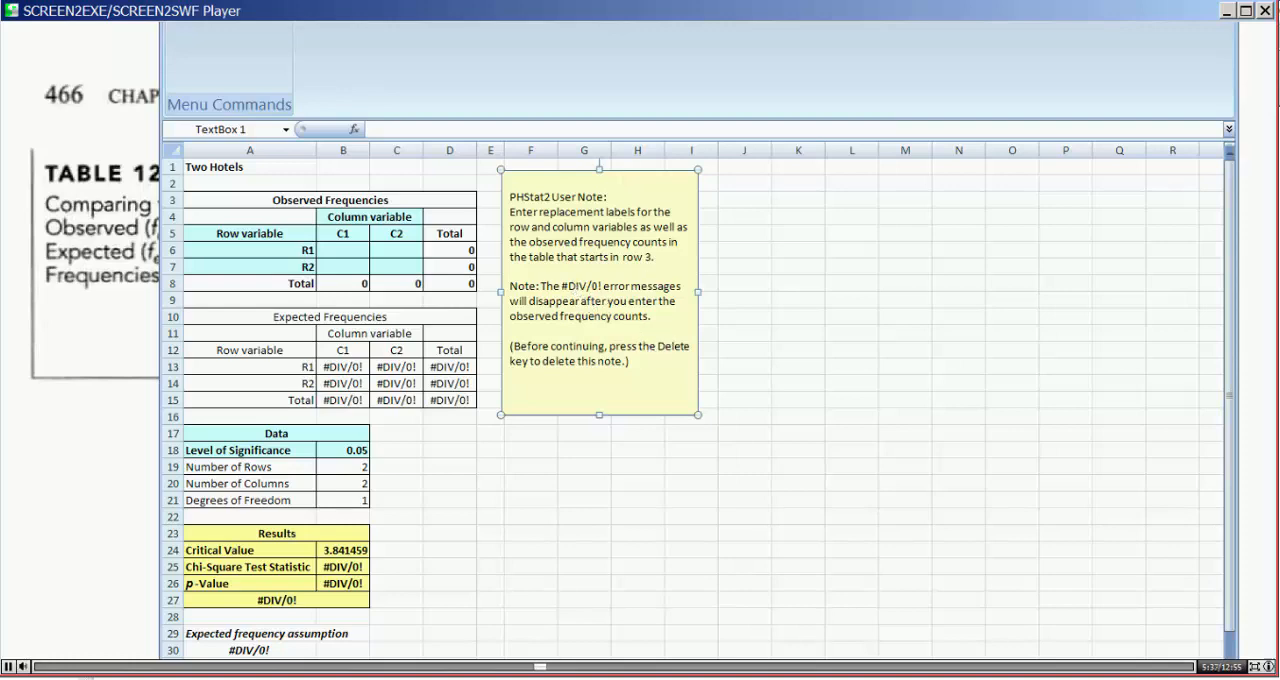
# Step: Delete the PHStat2 user note from the chi-square worksheet
pyautogui.scroll(3, 857, 428)
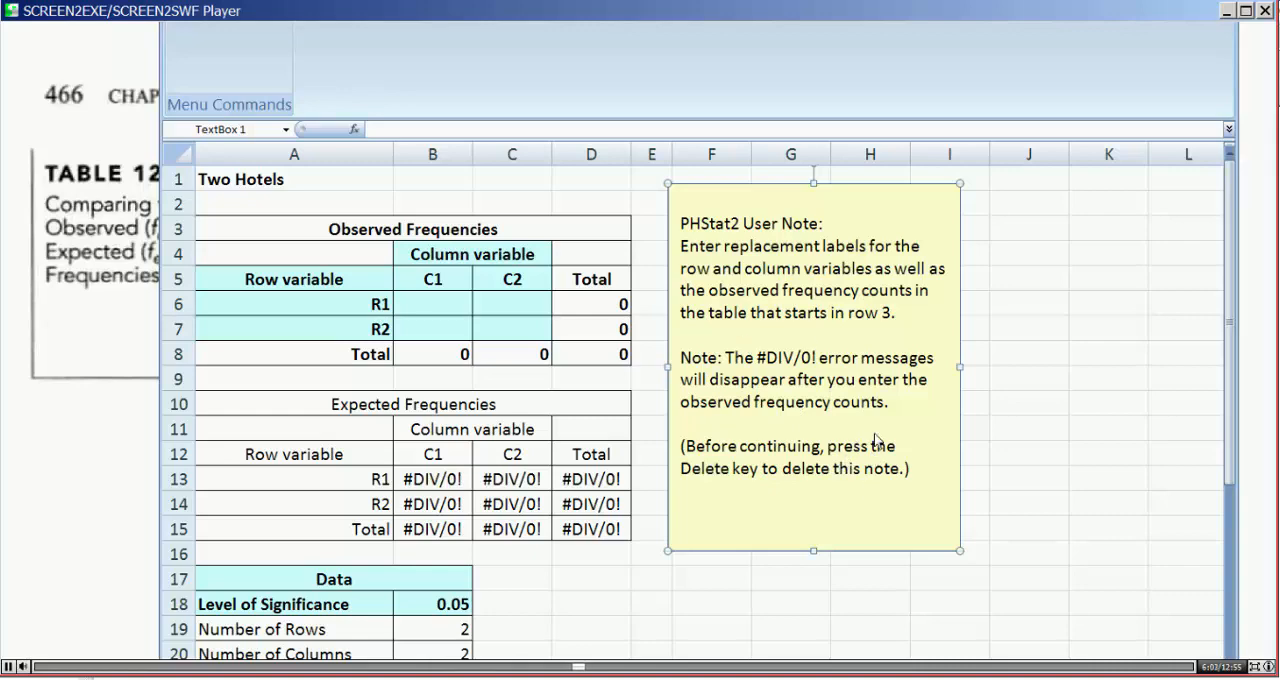
pyautogui.press('Delete')
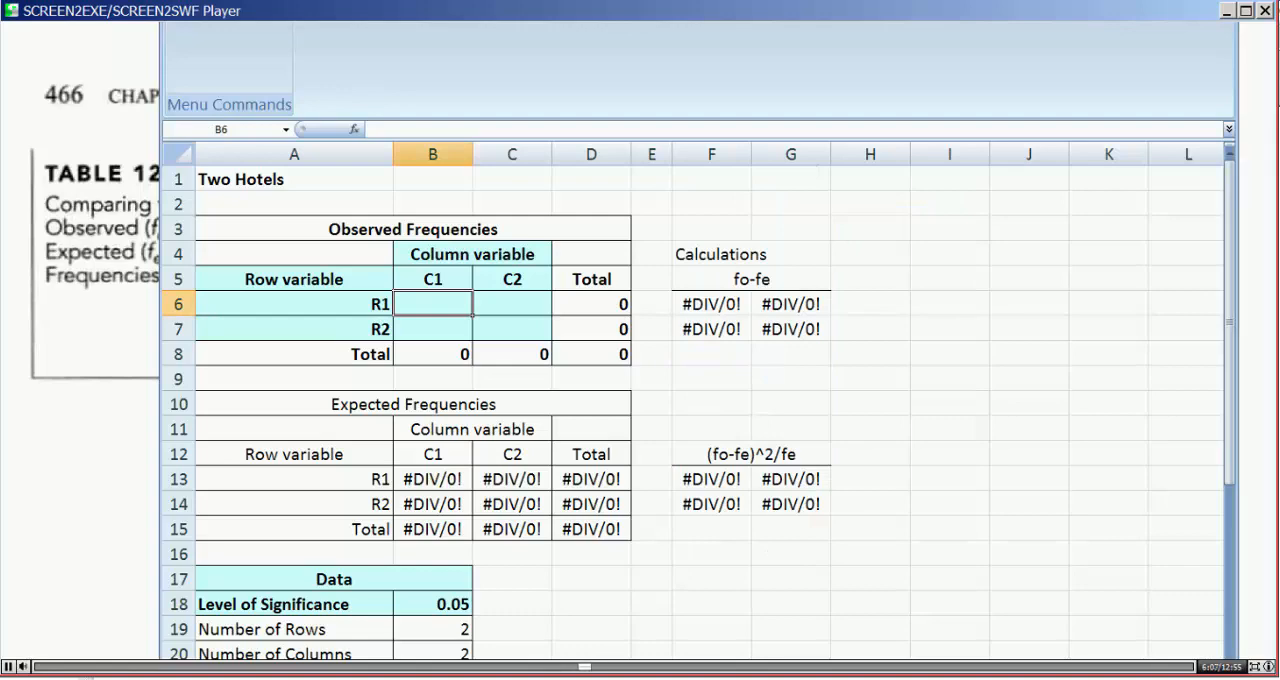
pyautogui.moveTo(1170, 670); pyautogui.dragTo(1162, 670)
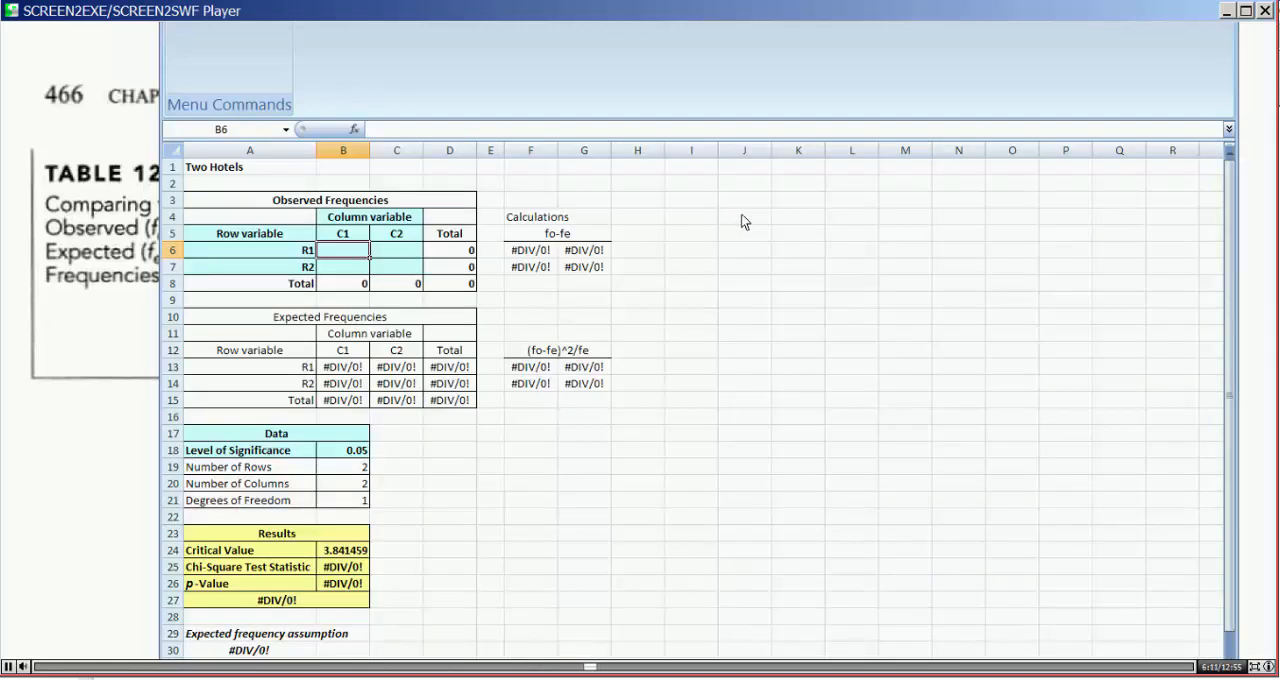
# Step: Copy the hotel table B4:G9 from its original sheet and paste it at K3 on the chi-square worksheet
pyautogui.click(810, 200)
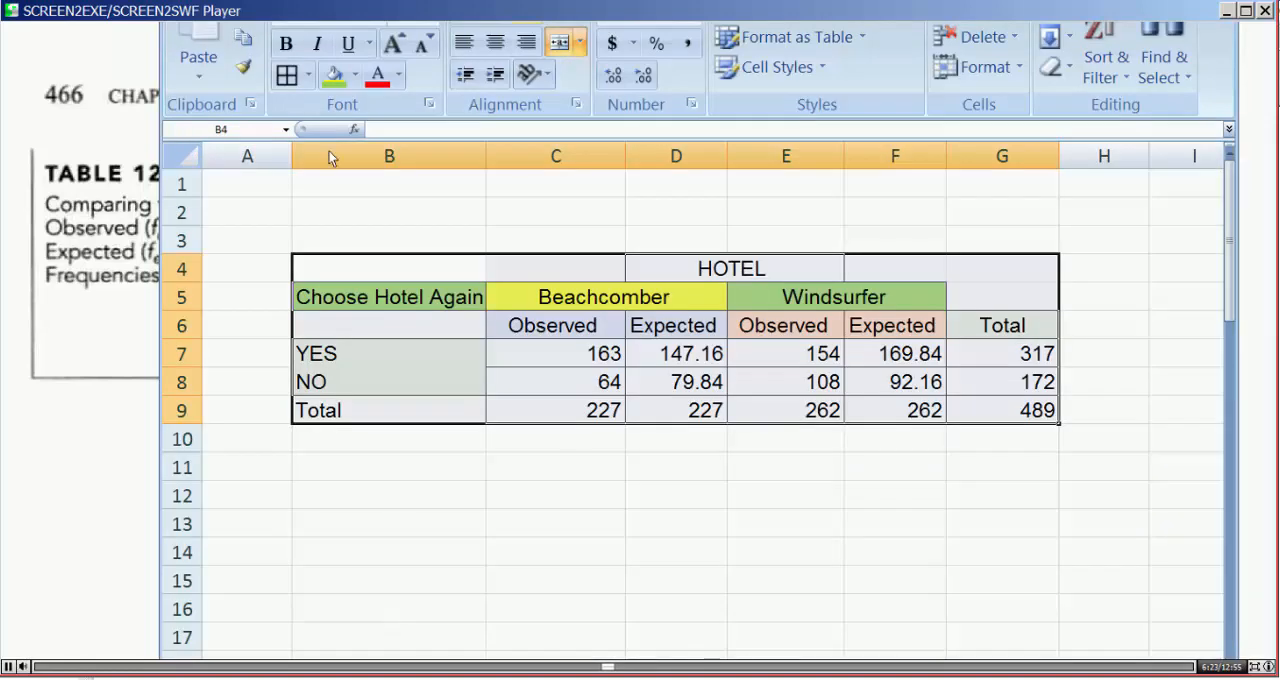
pyautogui.hotkey('ctrl', 'c')
pyautogui.hotkey('ctrl', 'pagedown')
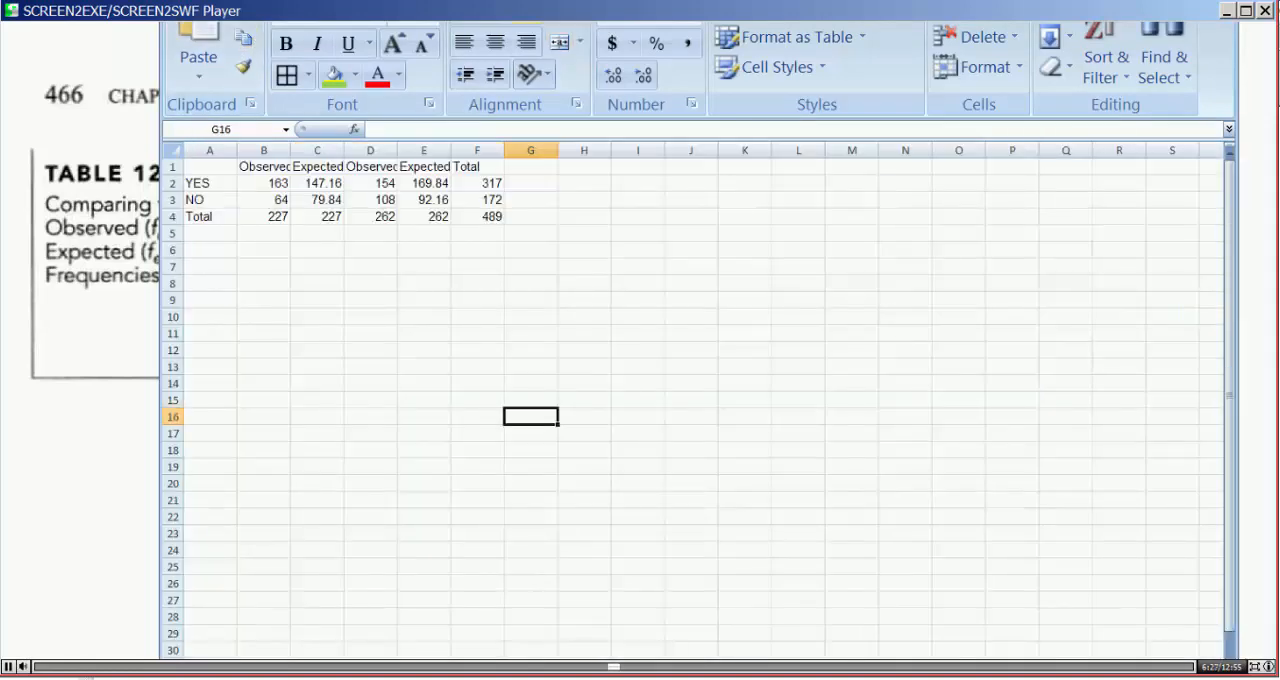
pyautogui.hotkey('ctrl', 'pagedown')
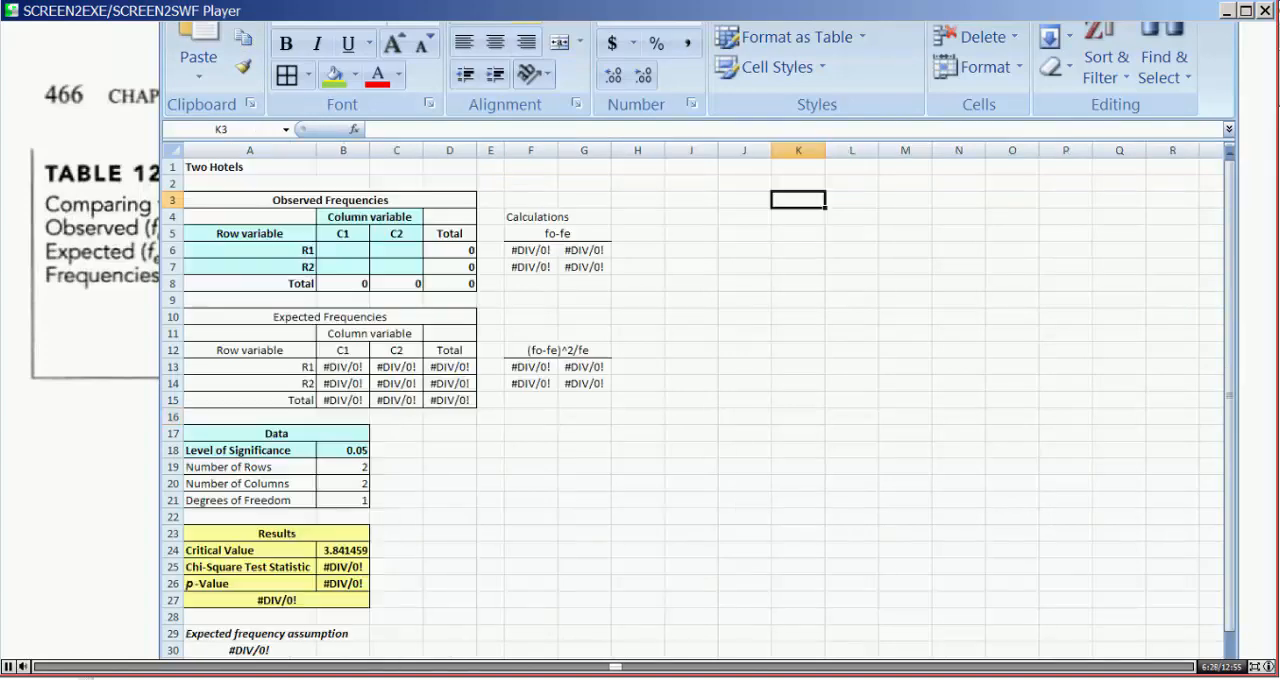
pyautogui.click(197, 30)
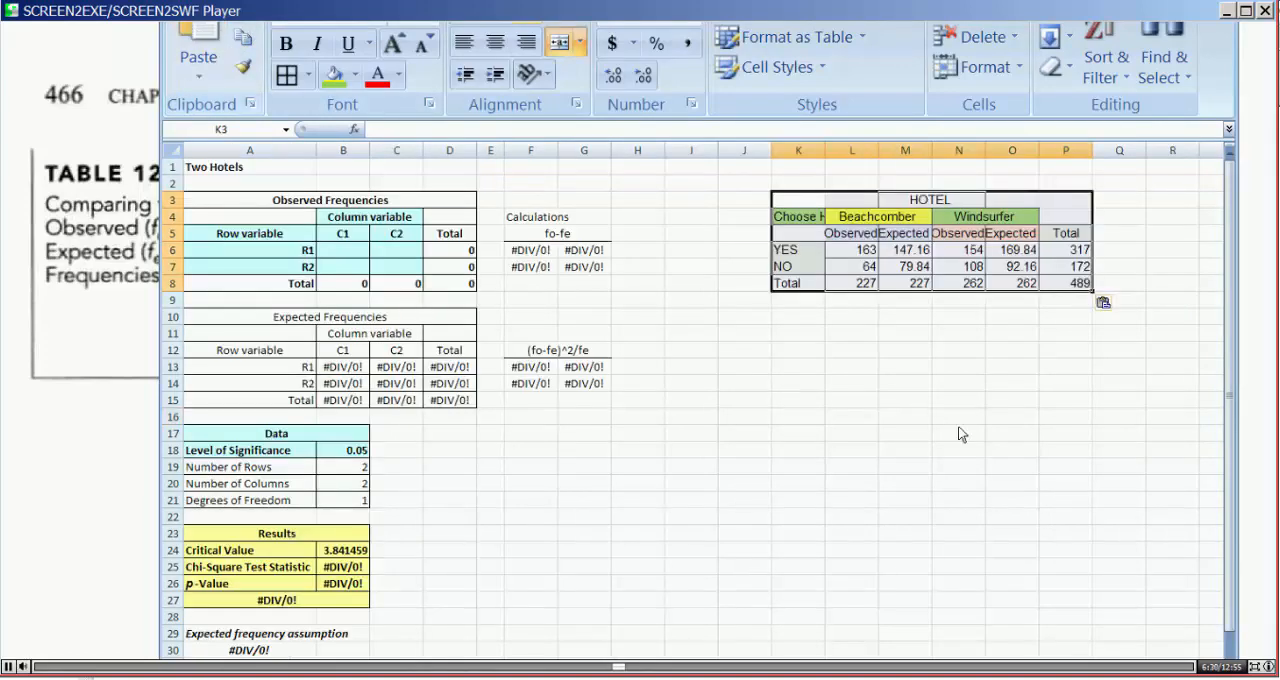
# Step: Autofit the widths of columns K through O to the pasted hotel table
pyautogui.doubleClick(826, 150)
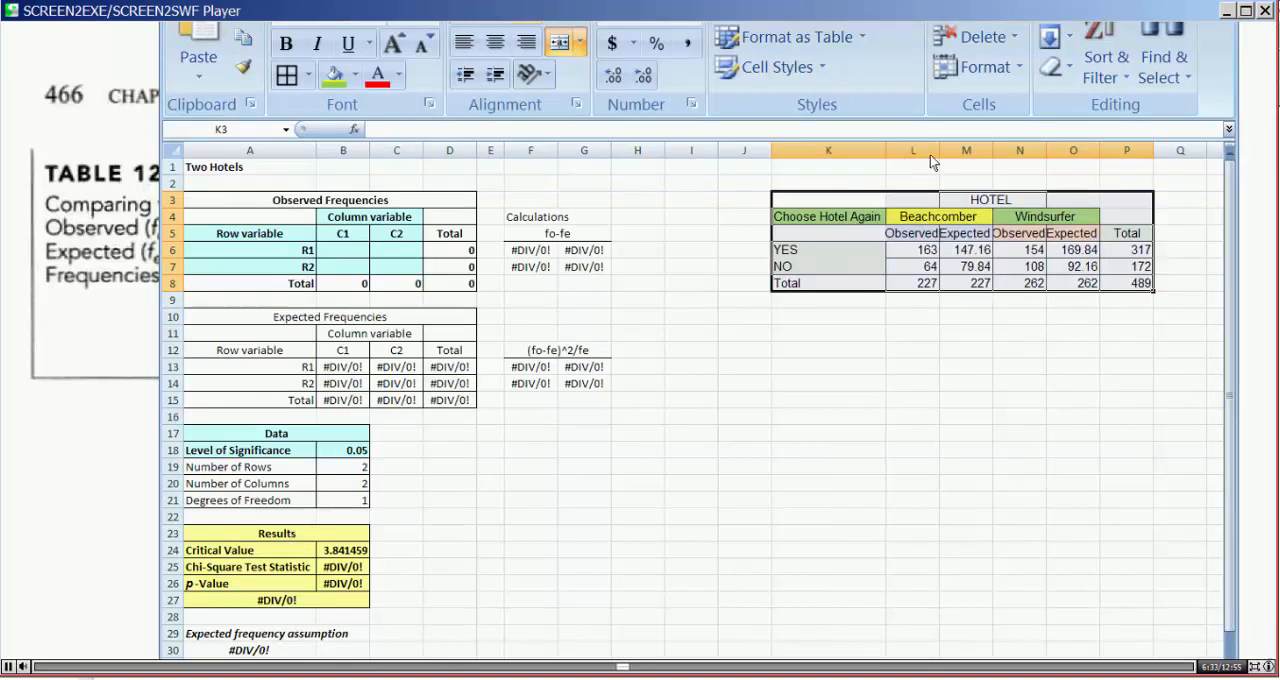
pyautogui.doubleClick(938, 153)
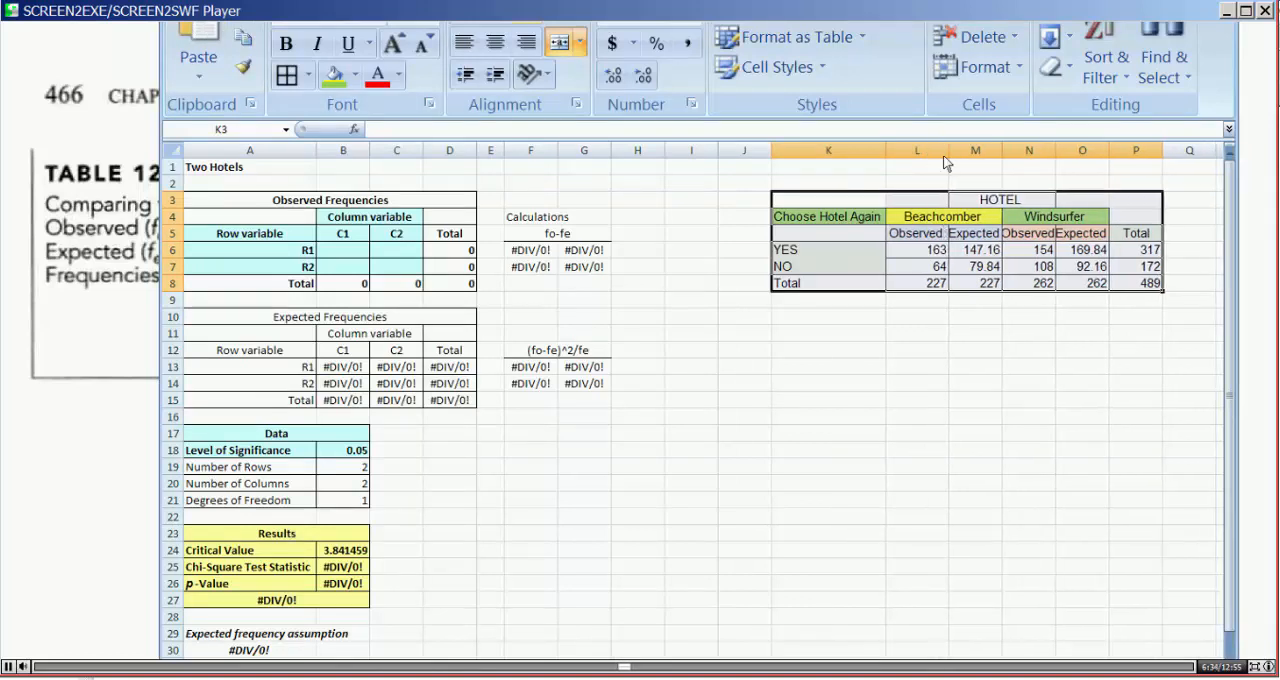
pyautogui.doubleClick(1003, 152)
pyautogui.doubleClick(1064, 150)
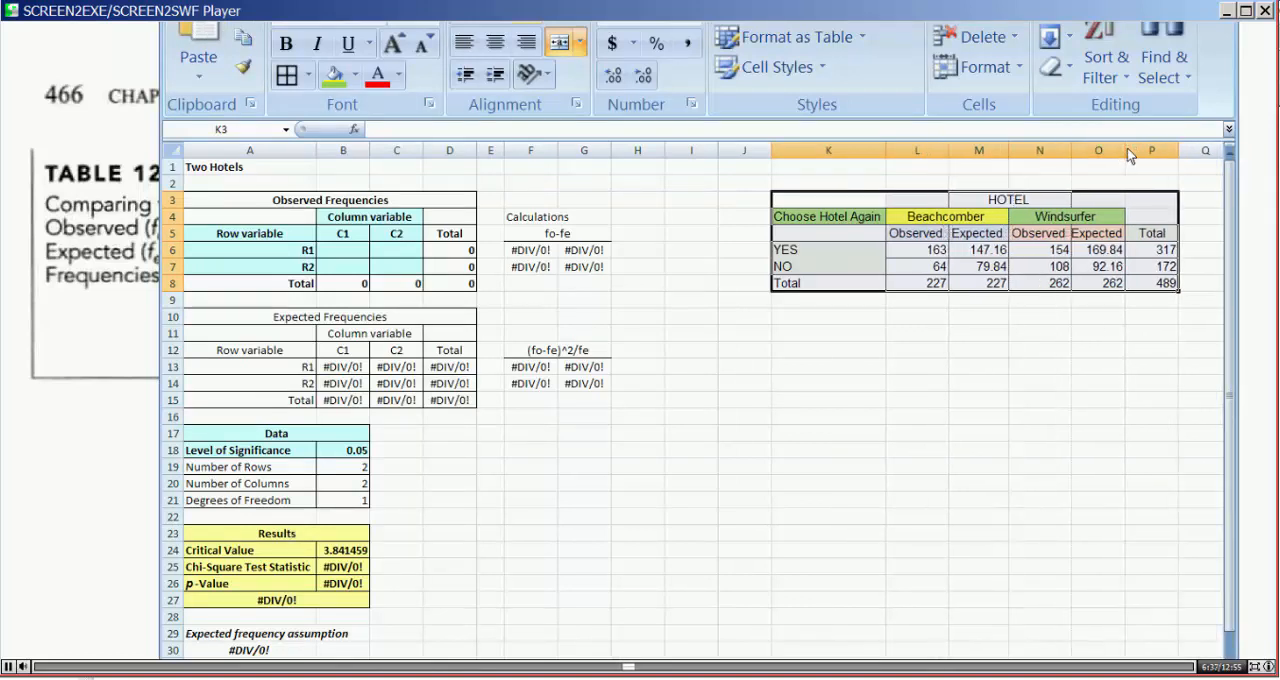
pyautogui.doubleClick(1127, 150)
pyautogui.click(1127, 400)
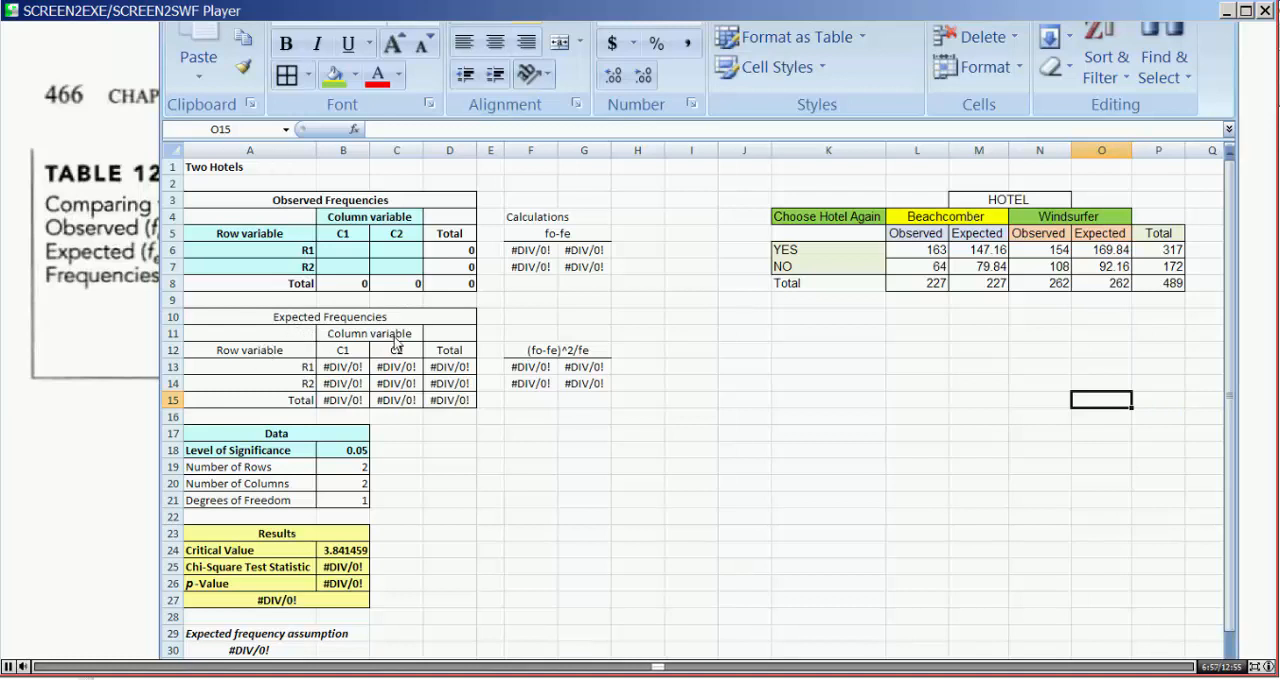
# Step: Link the observed frequency cells B6:C7 to the observed hotel counts in L6:L7 and N6:N7
pyautogui.click(1114, 255)
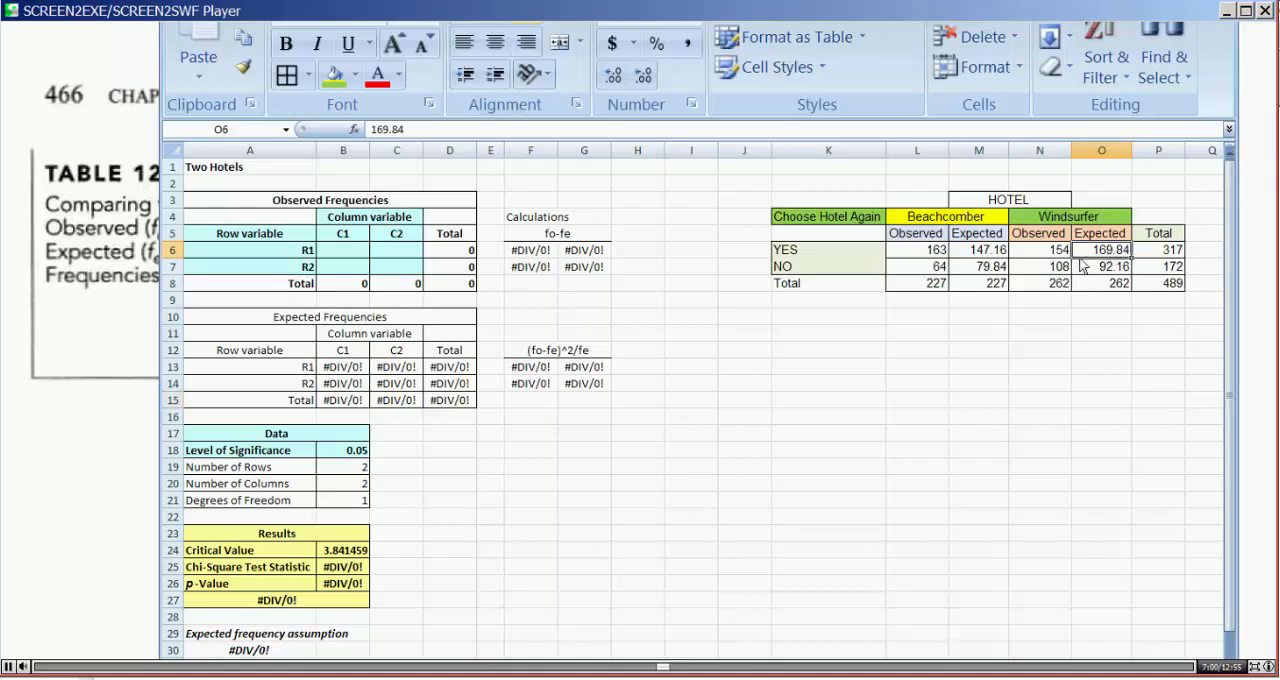
pyautogui.click(918, 251)
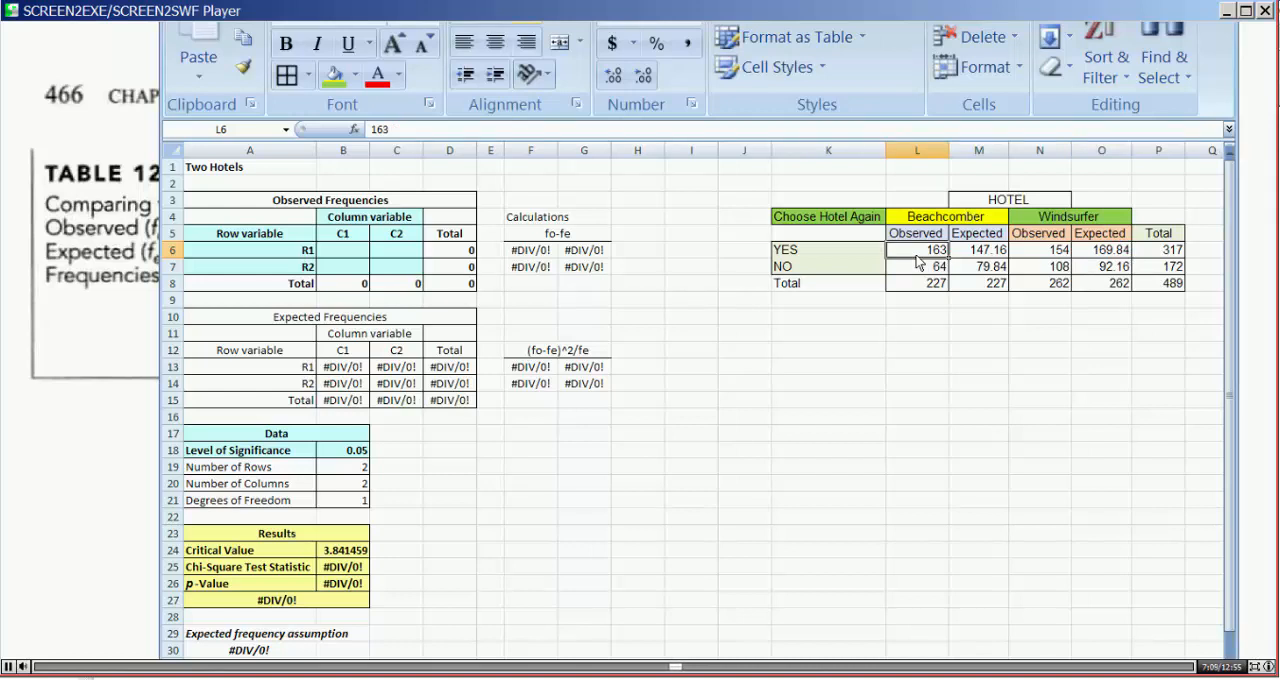
pyautogui.click(334, 255)
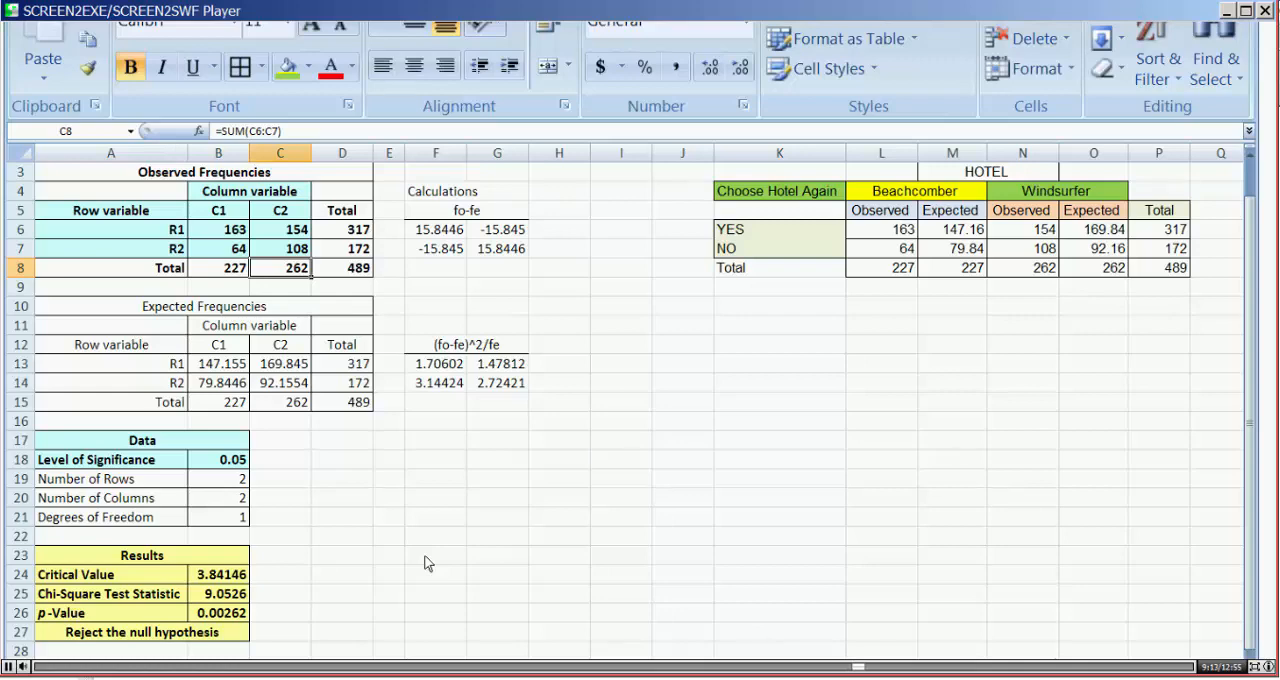
# Step: Examine the worksheet's underlying formulas, the hypothesis decision in A27 and the expected frequency assumption beneath it
pyautogui.hotkey('ctrl', '`')
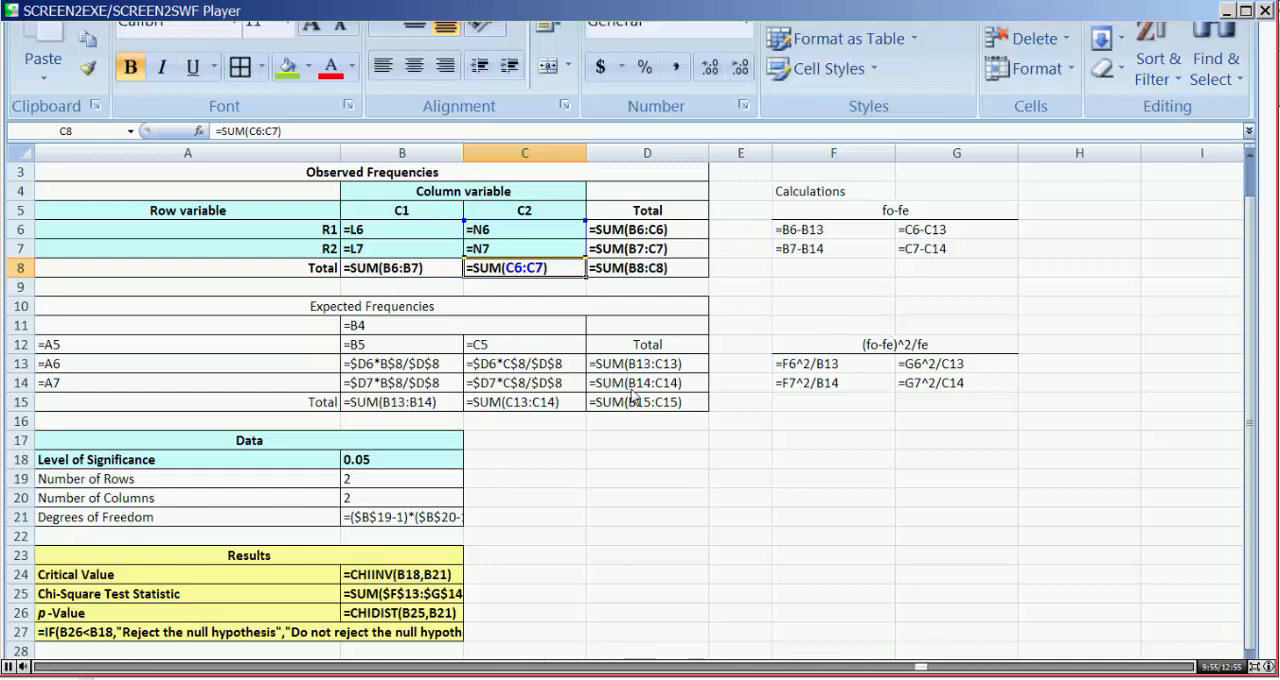
pyautogui.hotkey('ctrl', '`')
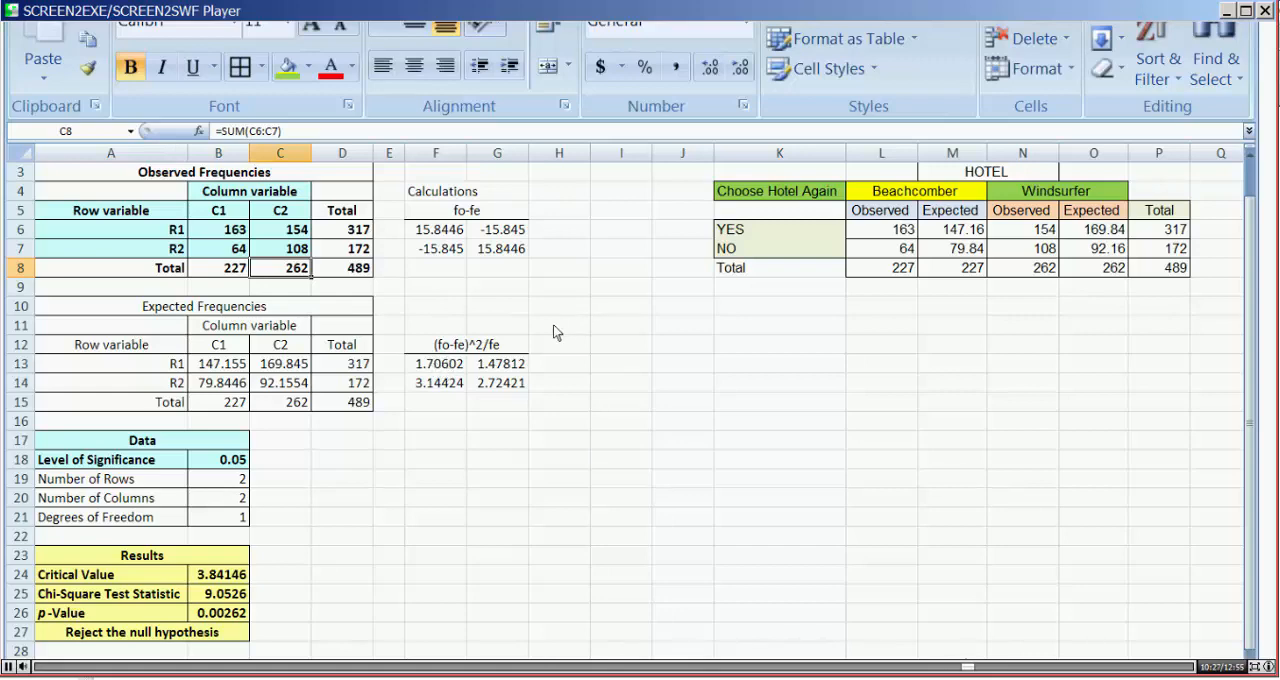
pyautogui.click(188, 633)
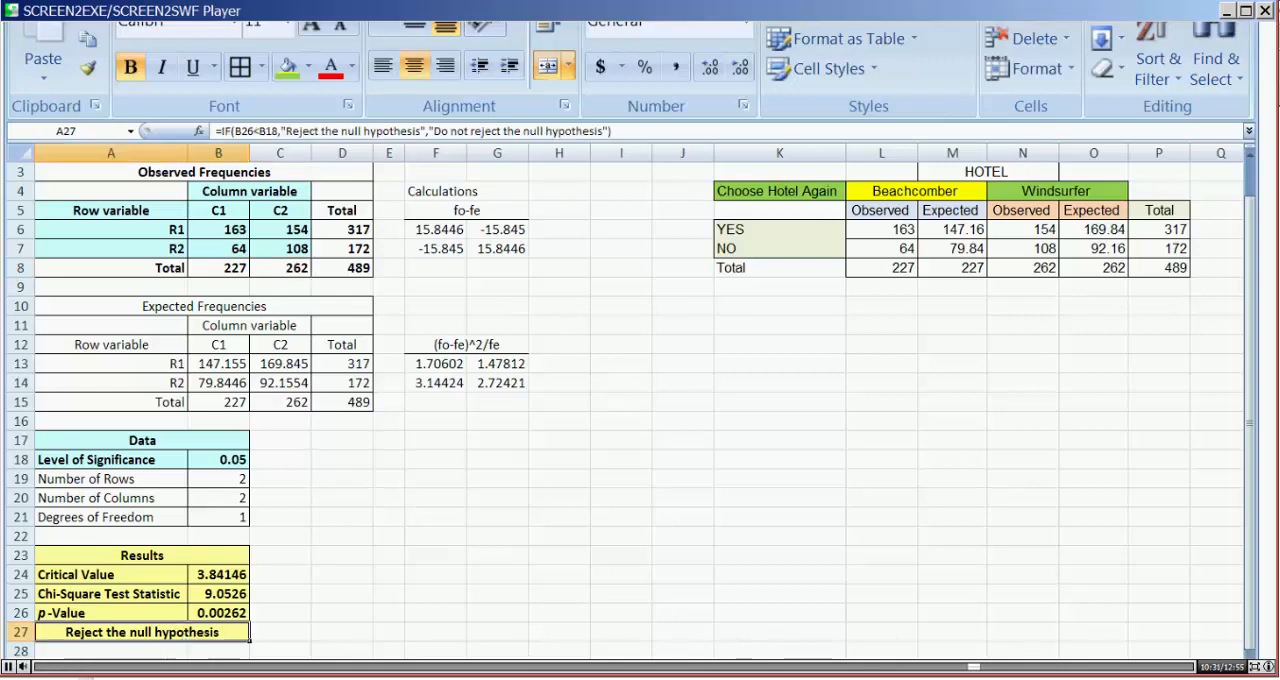
pyautogui.scroll(-2, 320, 616)
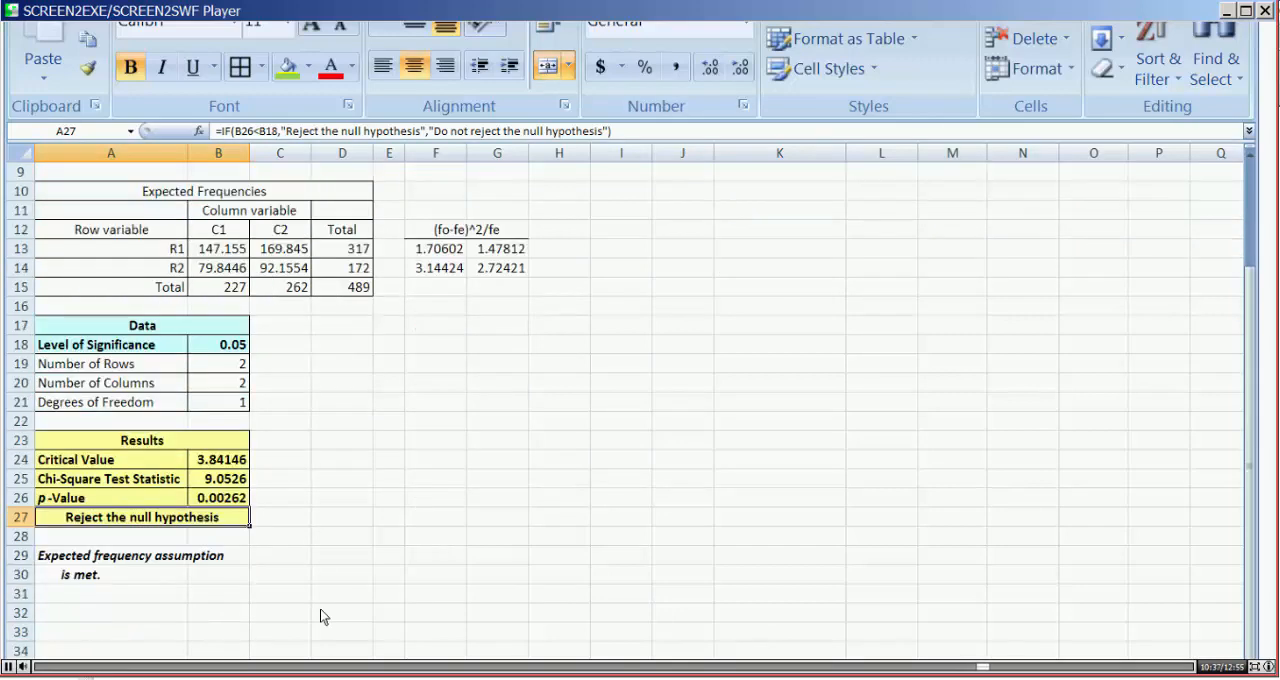
pyautogui.scroll(2, 320, 616)
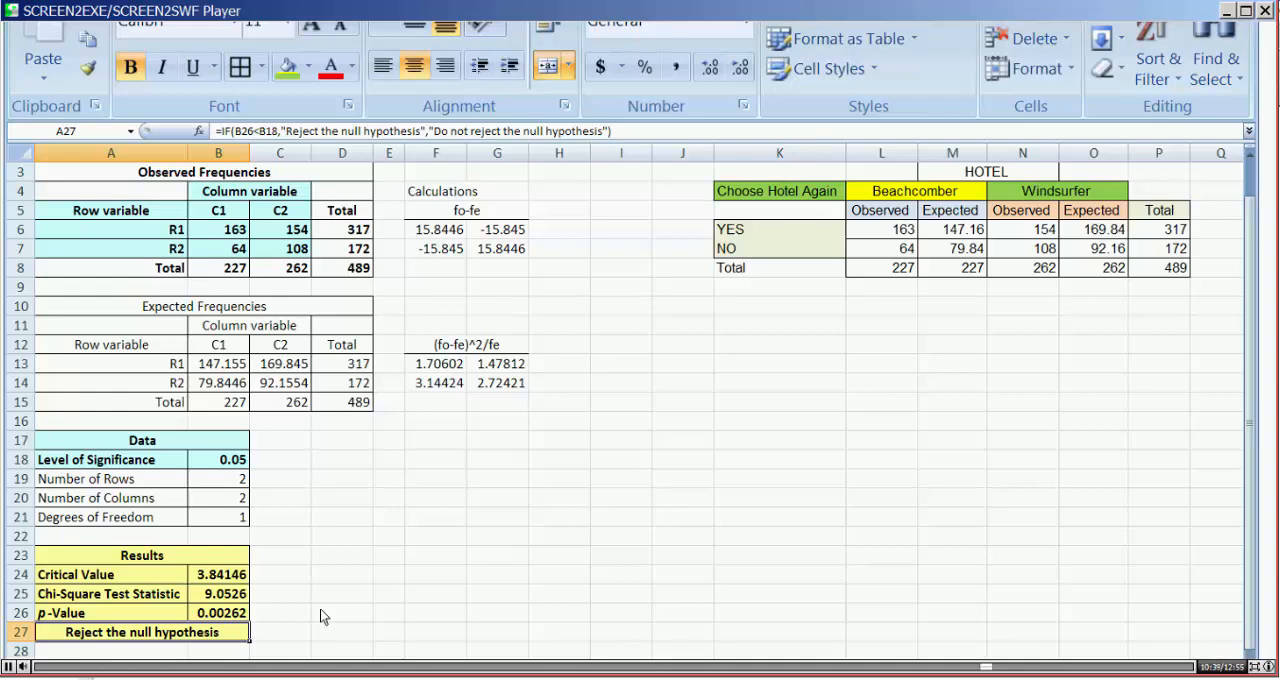